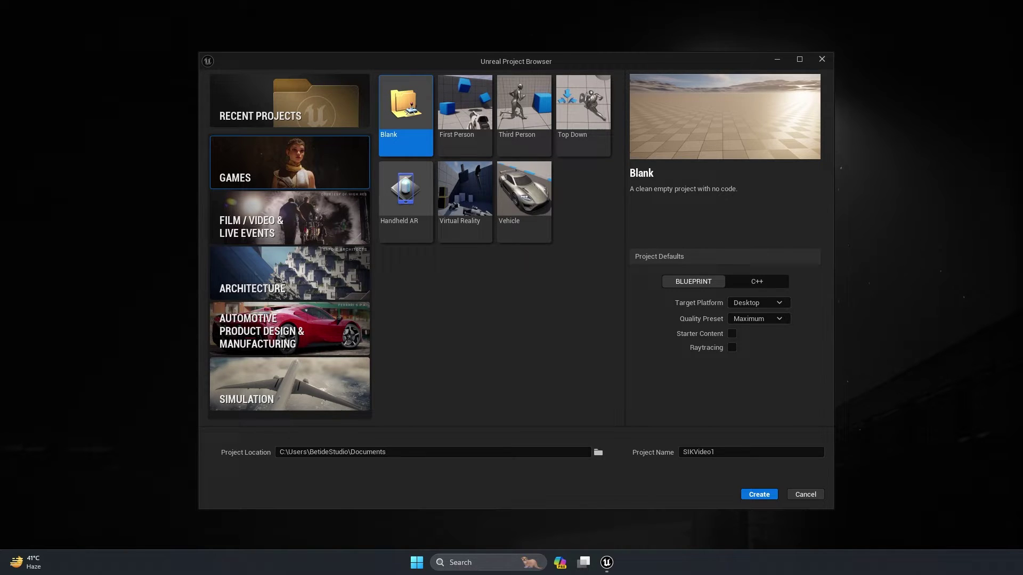
Create the SIKVideo1 project from the Third Person template and confirm Steam Integration Kit is enabled.
{"action": "left_click", "coordinate": [535, 136]}
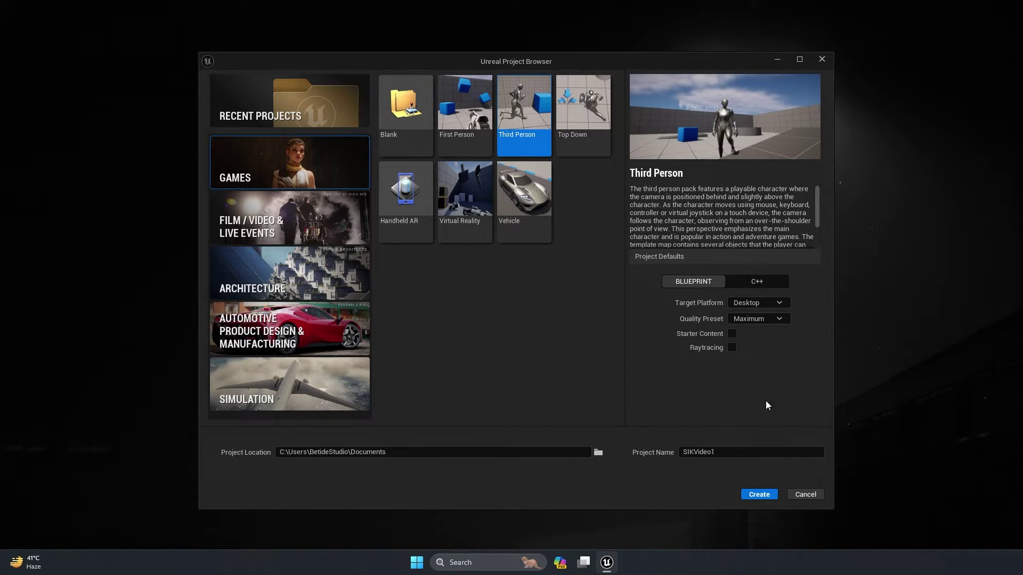
{"action": "left_click", "coordinate": [757, 497]}
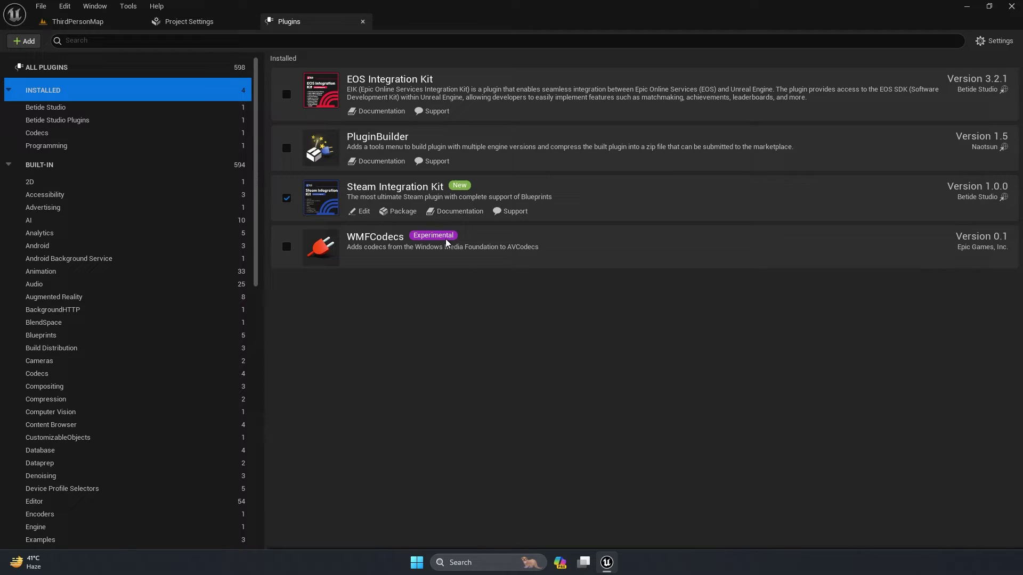
{"action": "mouse_move", "coordinate": [446, 243]}
Show the Steam Integration Kit page in Project Settings, where Steam App Id is 480 and the port is 7777.
{"action": "left_click", "coordinate": [122, 25]}
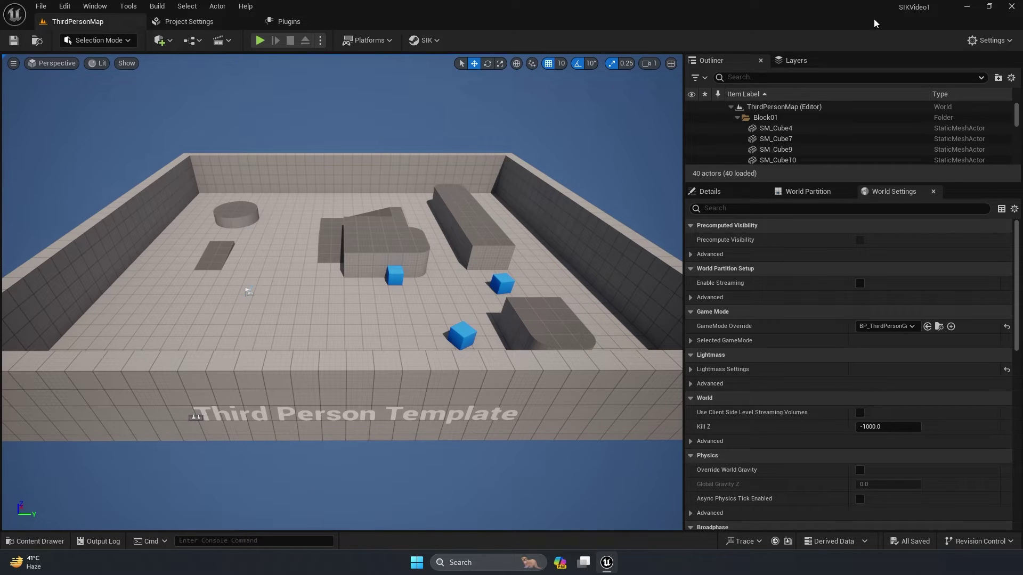
{"action": "left_click", "coordinate": [990, 40]}
{"action": "left_click", "coordinate": [926, 98]}
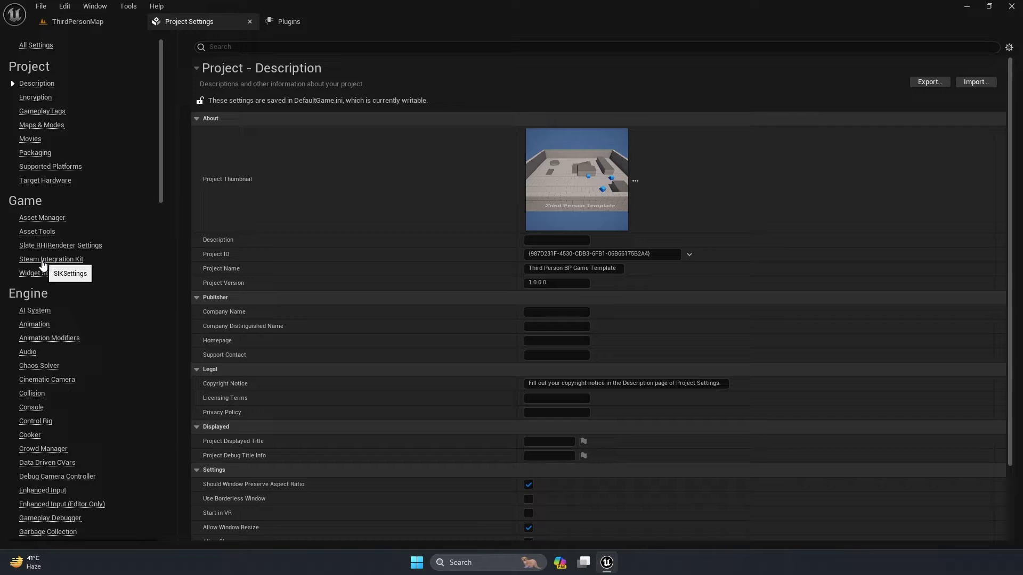
{"action": "left_click", "coordinate": [50, 261]}
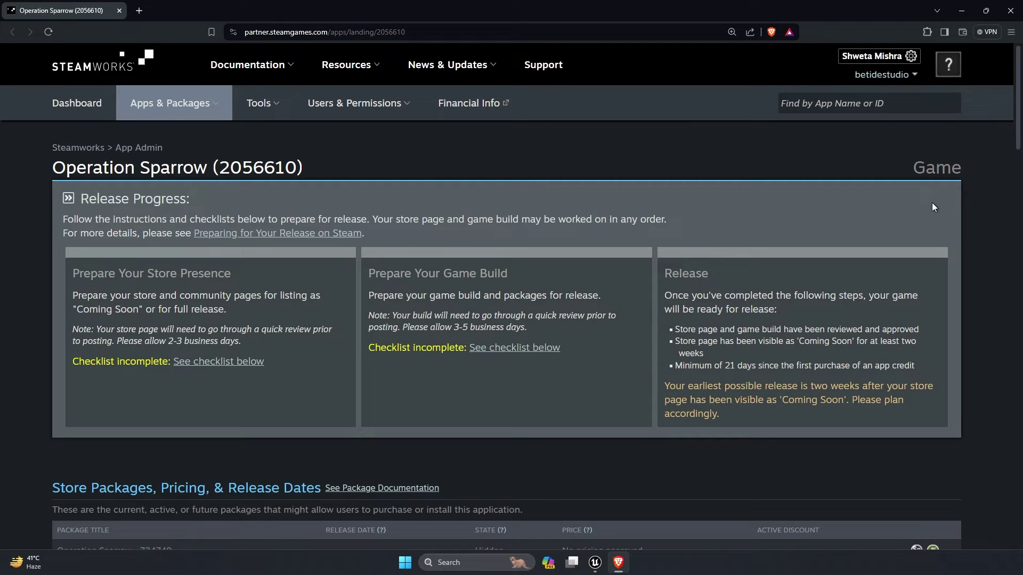
Copy the app ID 2056610 from the Operation Sparrow Steamworks page title.
{"action": "scroll", "coordinate": [252, 264], "scroll_direction": "down", "scroll_amount": 10}
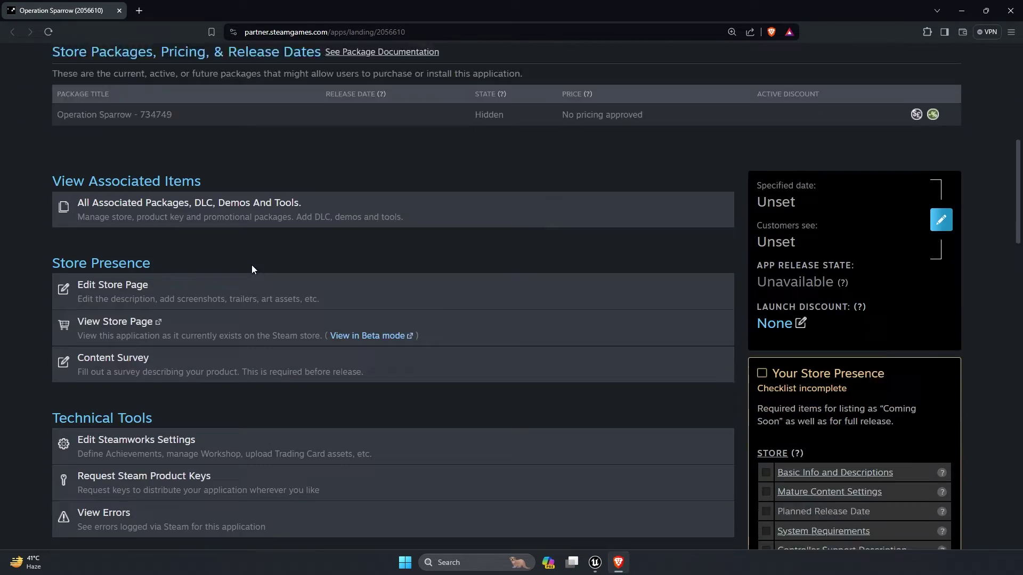
{"action": "scroll", "coordinate": [251, 271], "scroll_direction": "up", "scroll_amount": 5}
{"action": "scroll", "coordinate": [251, 271], "scroll_direction": "up", "scroll_amount": 5}
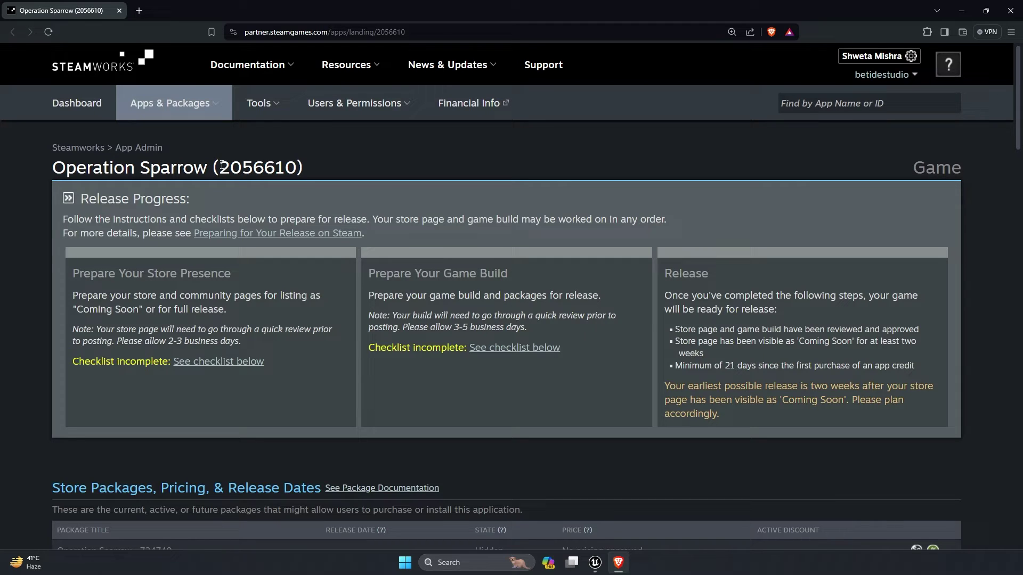
{"action": "triple_click", "coordinate": [225, 167]}
{"action": "double_click", "coordinate": [256, 168]}
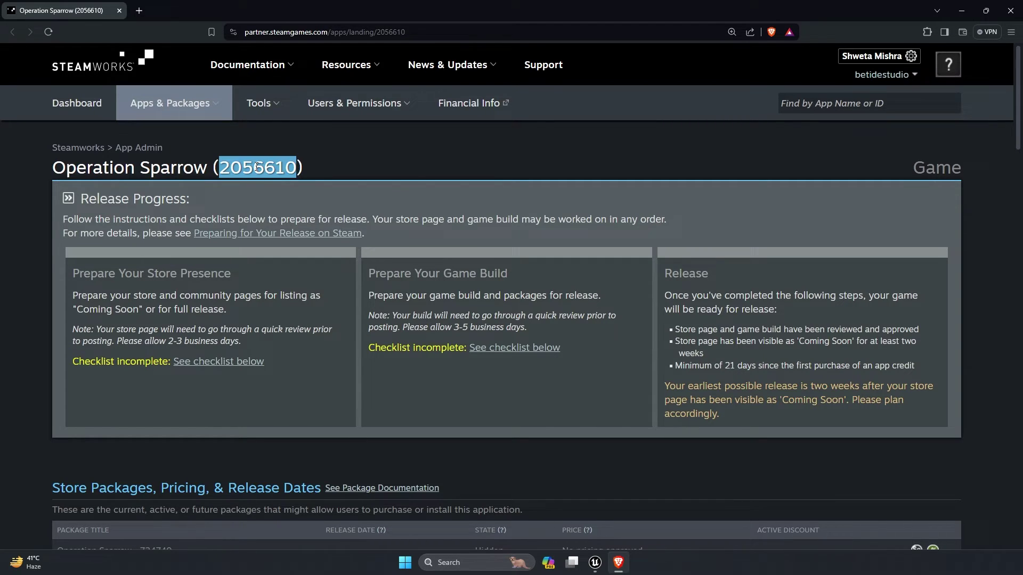
{"action": "right_click", "coordinate": [270, 168]}
{"action": "left_click", "coordinate": [273, 171]}
Paste 2056610 into both Steam App Id and Steam Dev App Id, then go back to ThirdPersonMap.
{"action": "left_click", "coordinate": [968, 13]}
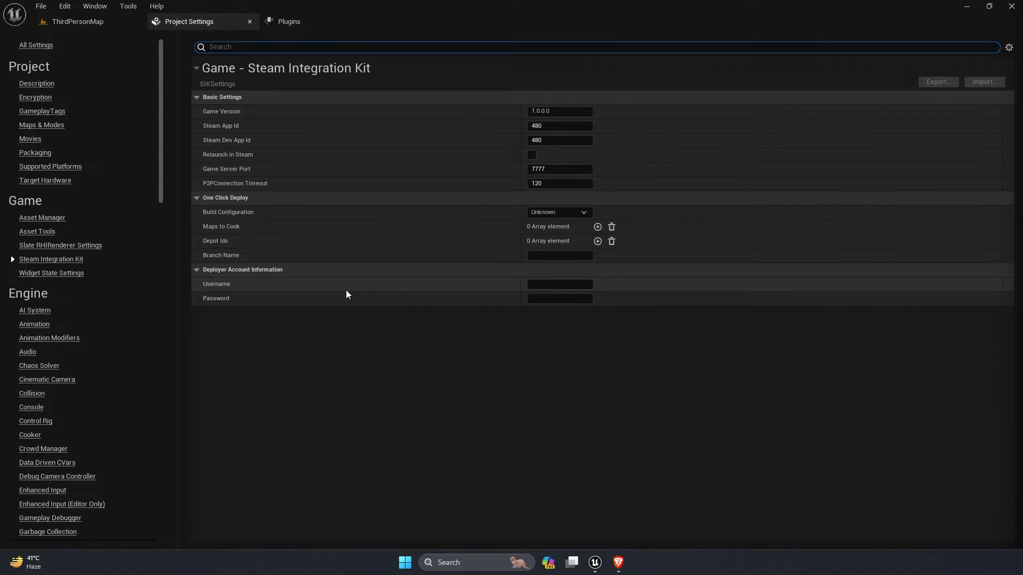
{"action": "left_click", "coordinate": [556, 127]}
{"action": "key", "text": "ctrl+v"}
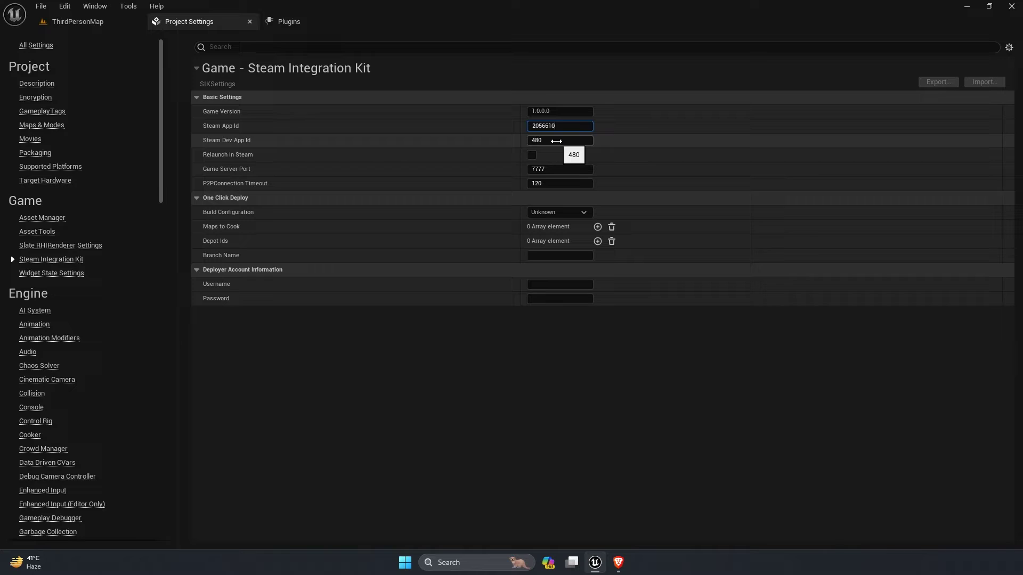
{"action": "left_click", "coordinate": [555, 141]}
{"action": "key", "text": "ctrl+v"}
{"action": "key", "text": "Return"}
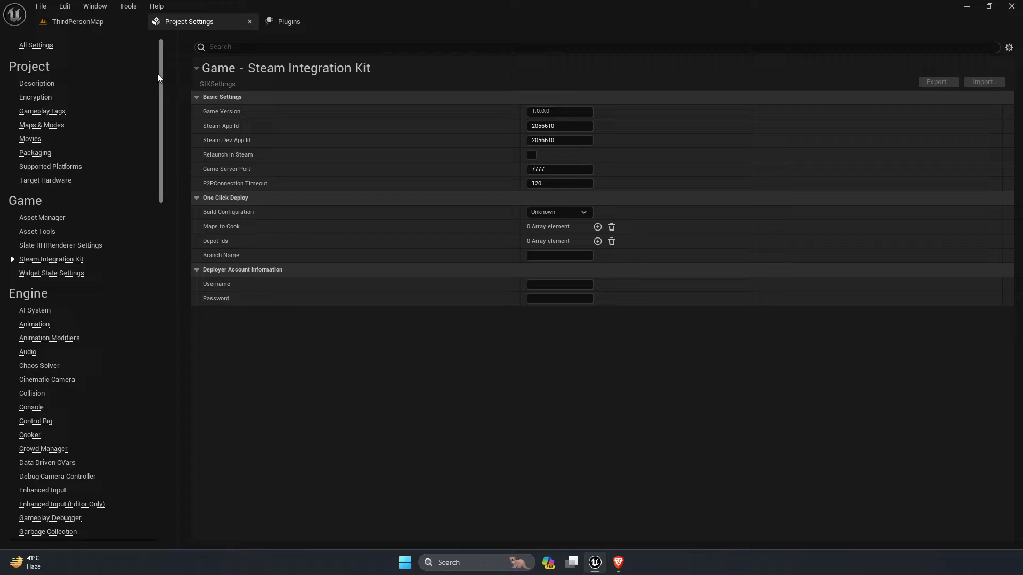
{"action": "left_click", "coordinate": [91, 23]}
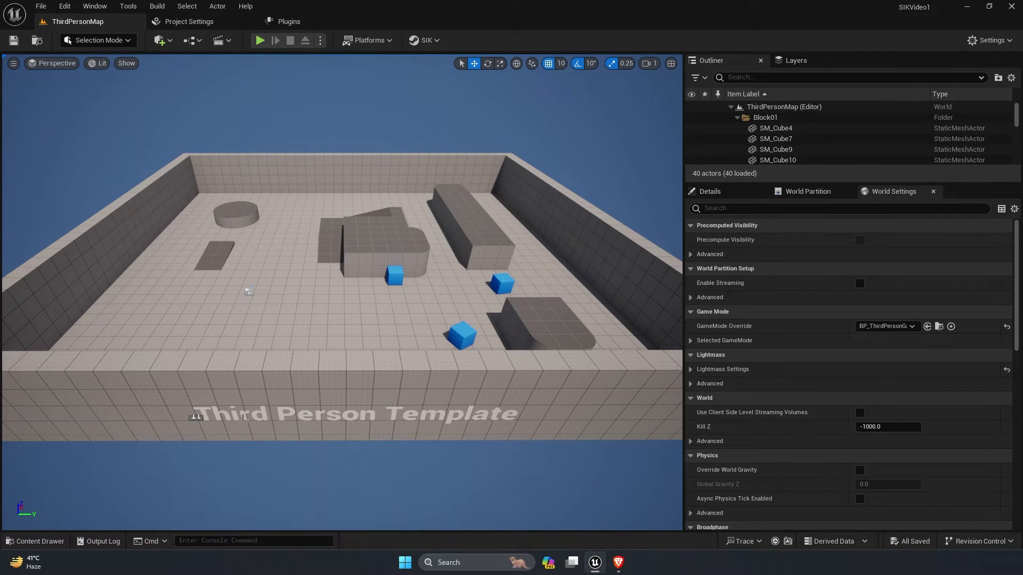
Reveal the project on disk from the Content Drawer and open Config\DefaultEngine.ini in Notepad.
{"action": "left_click", "coordinate": [35, 541]}
{"action": "right_click", "coordinate": [334, 277]}
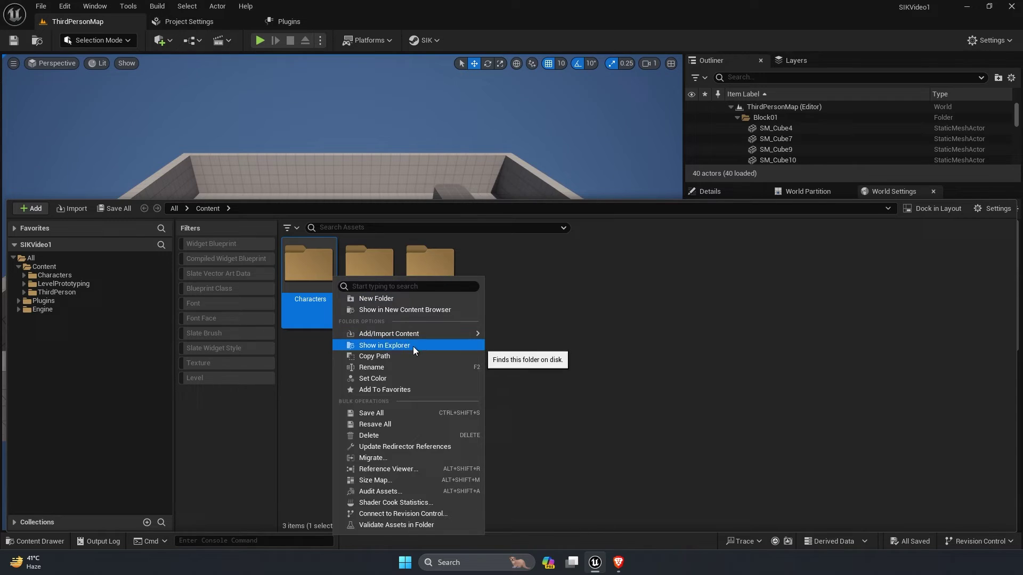
{"action": "left_click", "coordinate": [413, 346]}
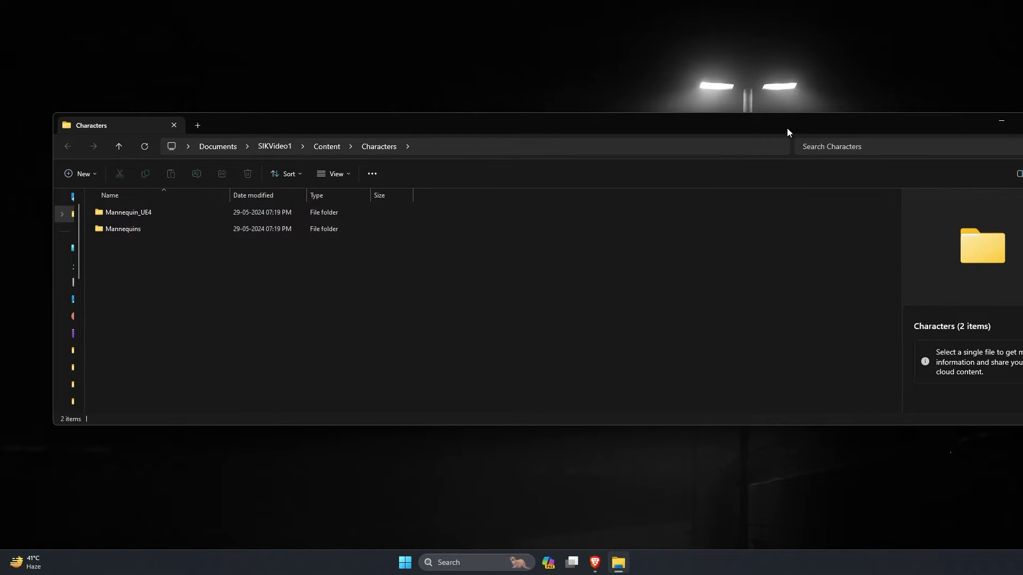
{"action": "double_click", "coordinate": [788, 131]}
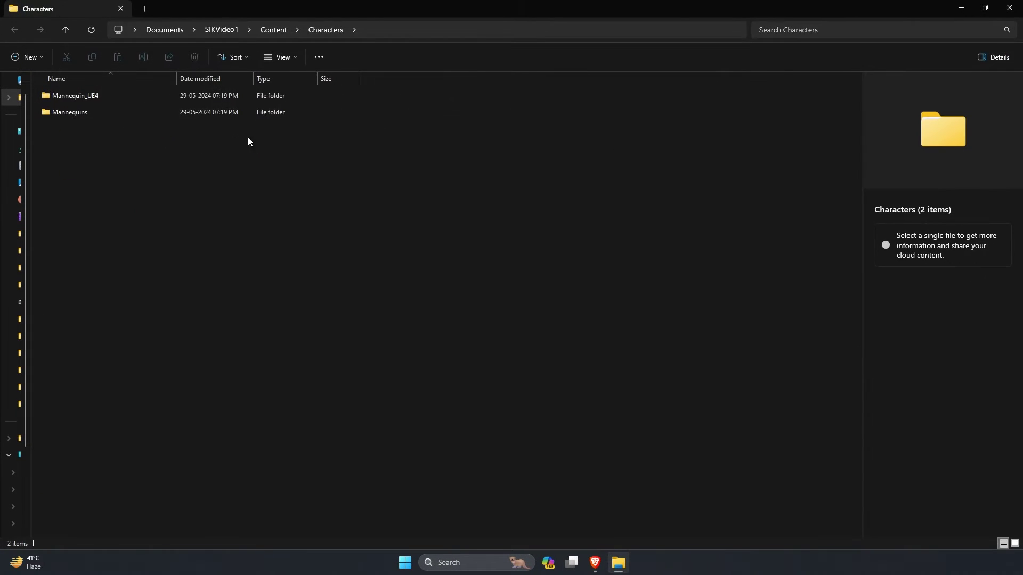
{"action": "left_click", "coordinate": [277, 30]}
{"action": "left_click", "coordinate": [222, 29]}
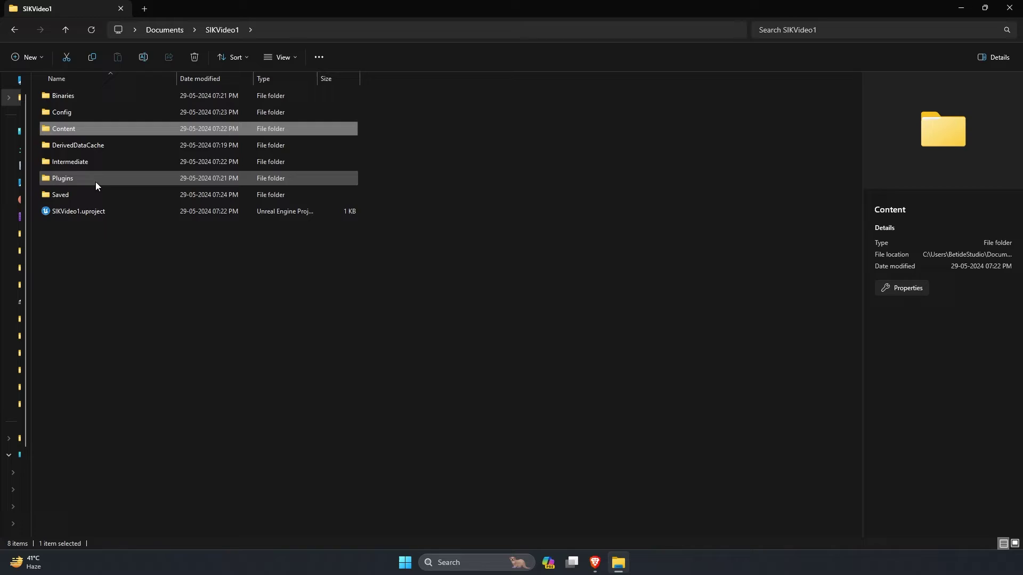
{"action": "double_click", "coordinate": [88, 112]}
{"action": "double_click", "coordinate": [83, 131]}
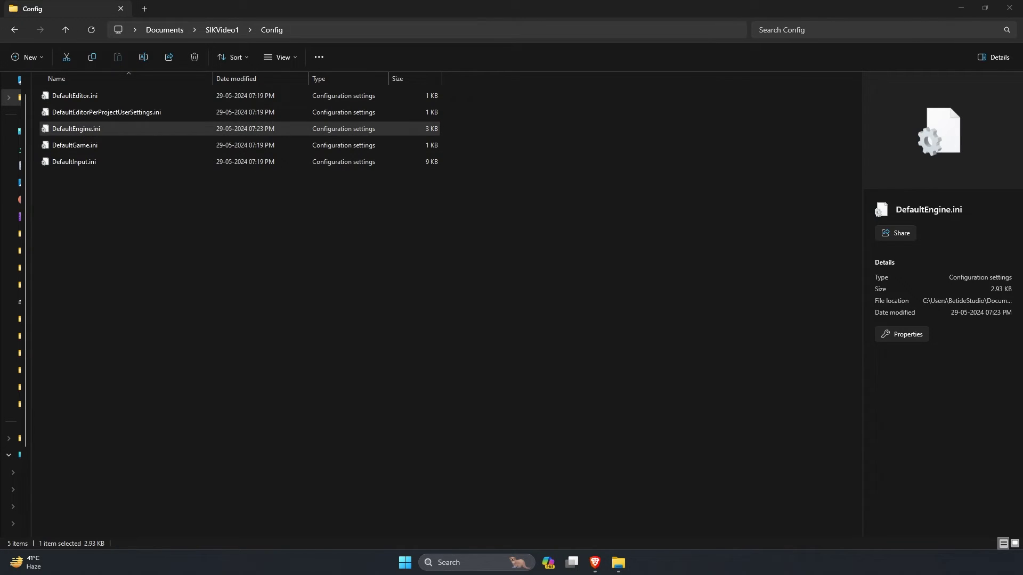
{"action": "left_click_drag", "start_coordinate": [341, 96], "coordinate": [335, 8]}
Copy the OnlineSubsystem Steam platform setting from the SIK guide into DefaultEngine.ini.
{"action": "scroll", "coordinate": [411, 290], "scroll_direction": "down", "scroll_amount": 10}
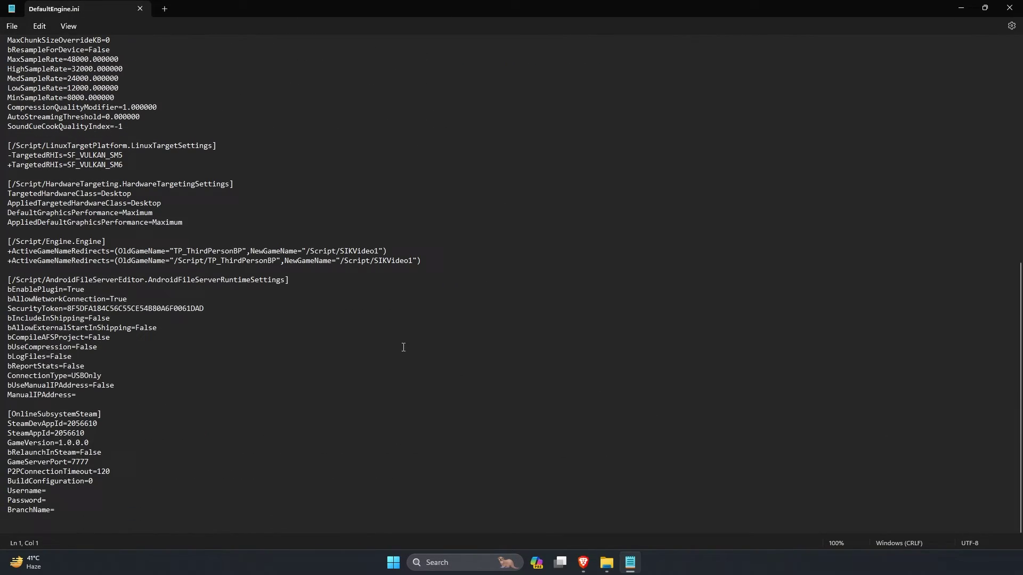
{"action": "key", "text": "alt+Tab"}
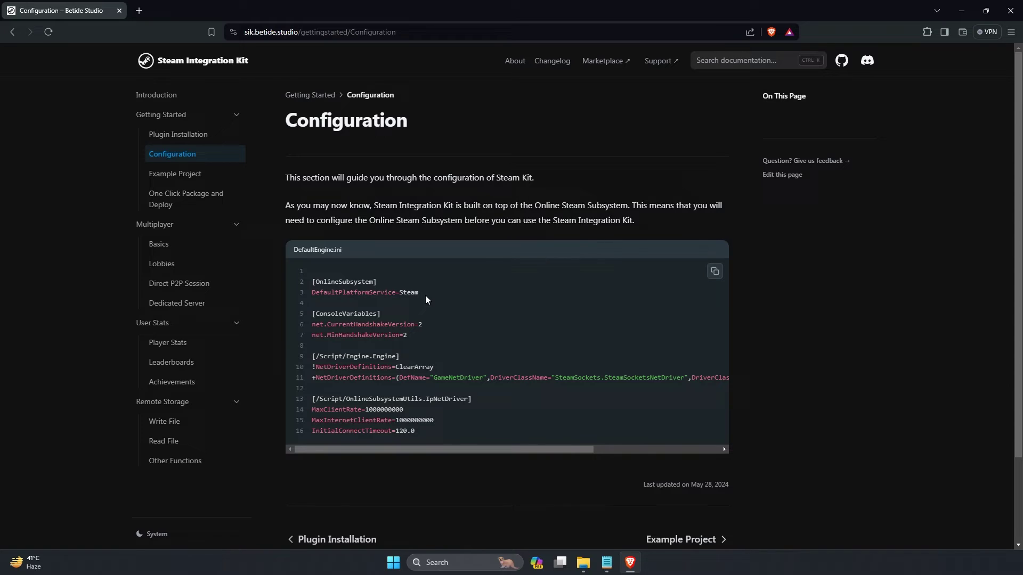
{"action": "left_click_drag", "start_coordinate": [425, 299], "coordinate": [309, 284]}
{"action": "key", "text": "ctrl+c"}
{"action": "key", "text": "alt+Tab"}
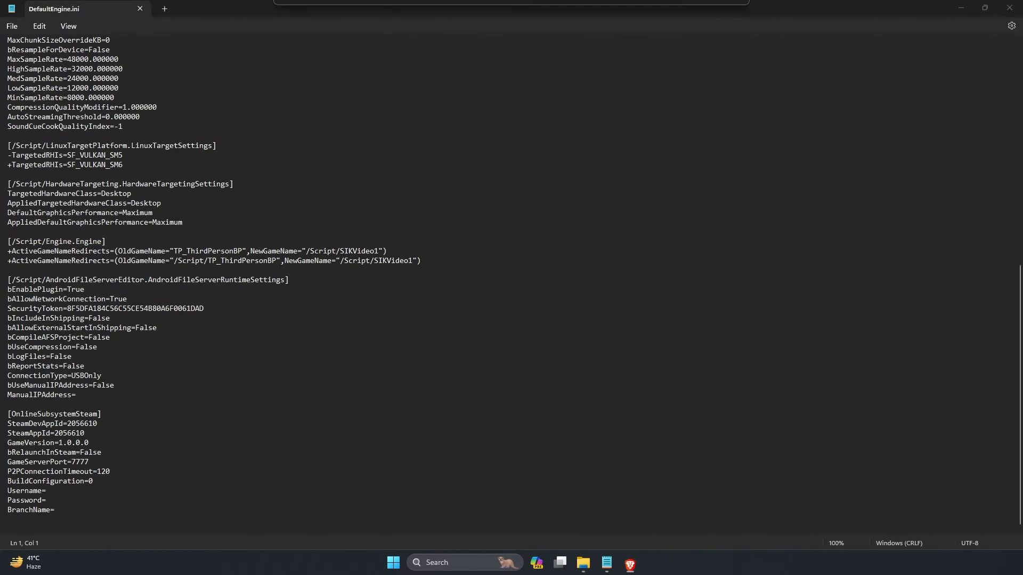
{"action": "left_click", "coordinate": [138, 503]}
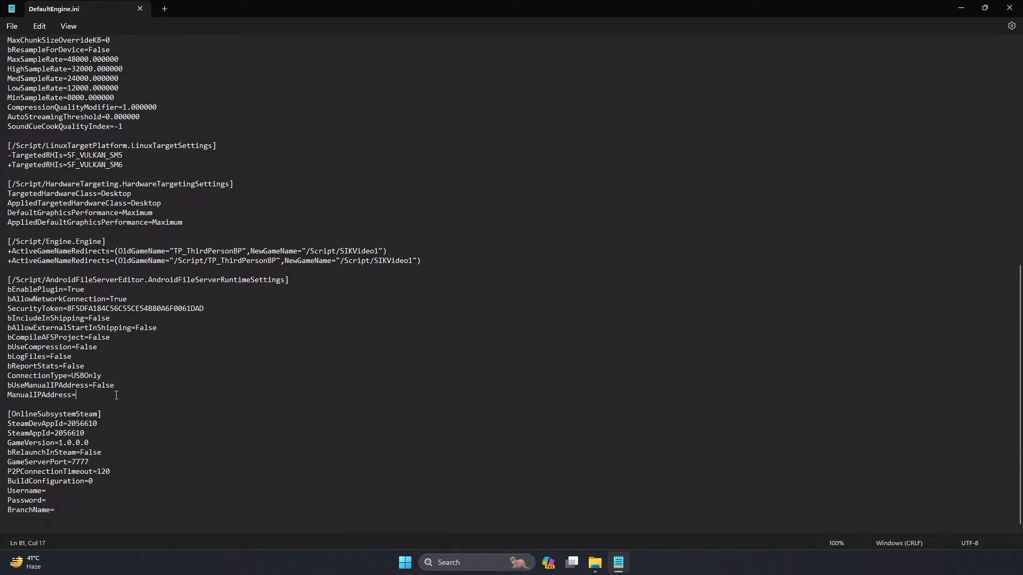
{"action": "key", "text": "Return"}
{"action": "key", "text": "Return"}
{"action": "key", "text": "Up"}
{"action": "key", "text": "ctrl+v"}
Paste the guide's net driver configuration block below the platform setting.
{"action": "key", "text": "alt+Tab"}
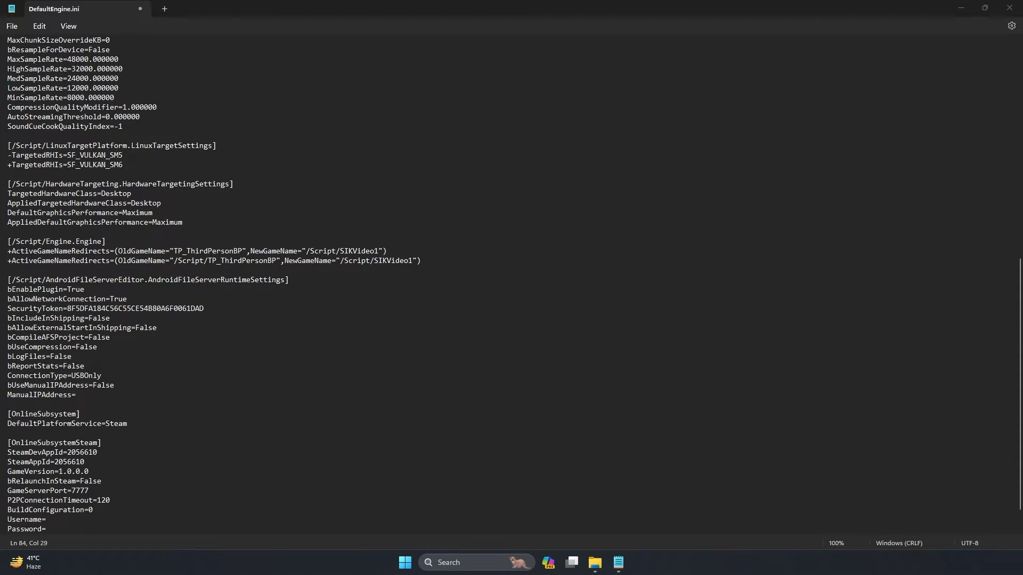
{"action": "scroll", "coordinate": [490, 395], "scroll_direction": "down", "scroll_amount": 1}
{"action": "key", "text": "alt+Tab"}
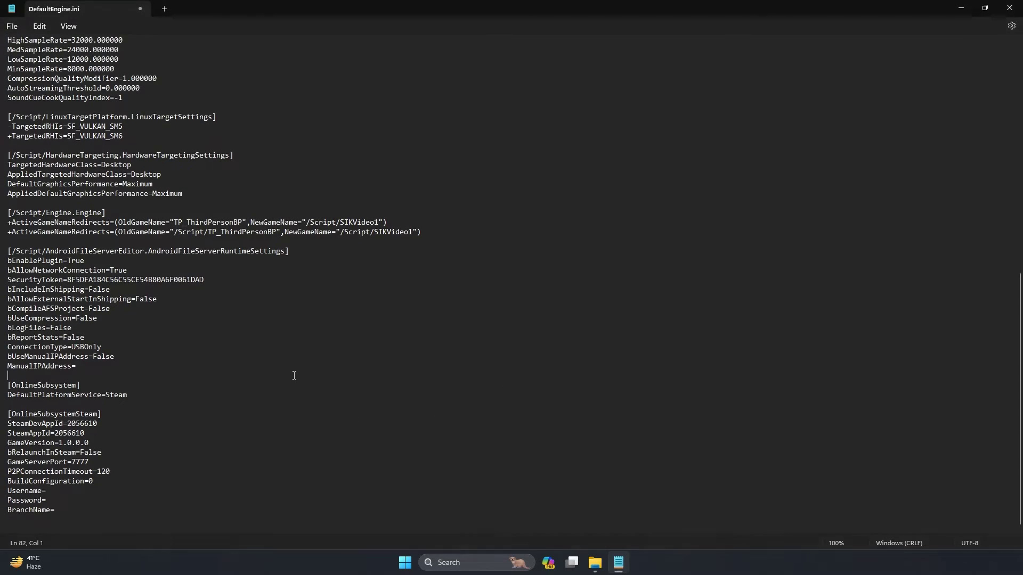
{"action": "key", "text": "Return"}
{"action": "key", "text": "Return"}
{"action": "key", "text": "ctrl+v"}
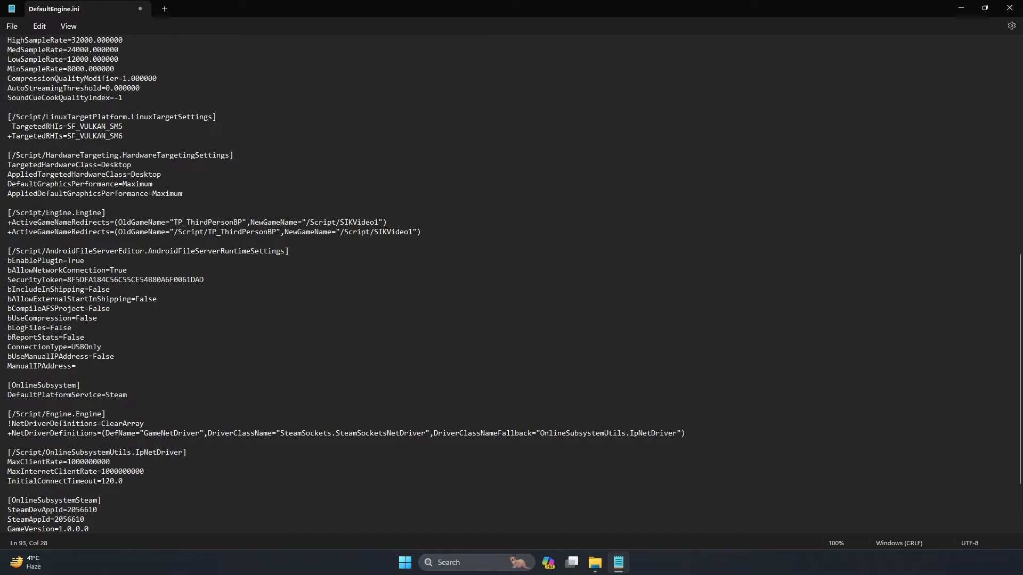
{"action": "scroll", "coordinate": [379, 462], "scroll_direction": "down", "scroll_amount": 3}
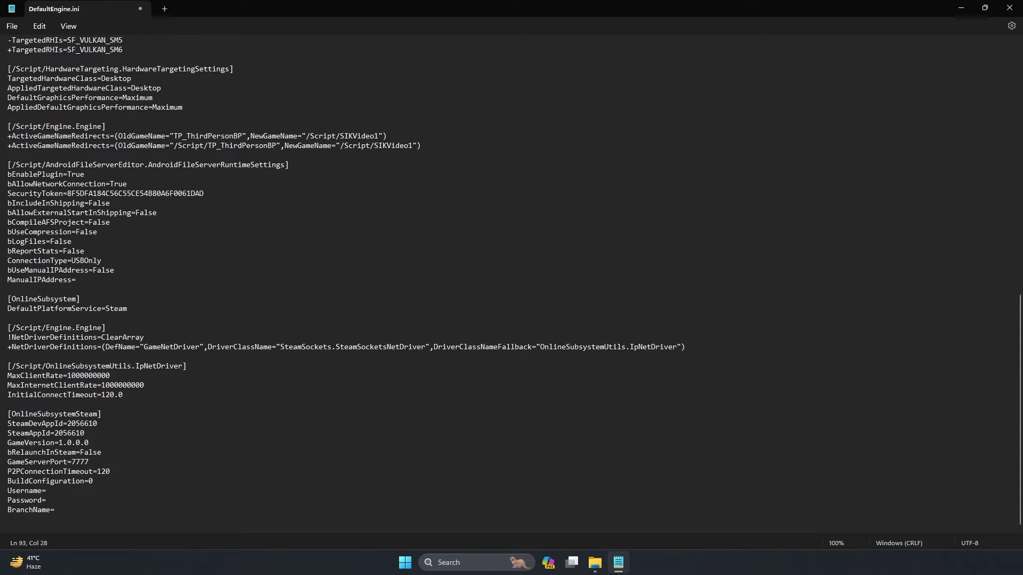
Add bEnabled=True under the [OnlineSubsystemSteam] header and save DefaultEngine.ini.
{"action": "key", "text": "alt+Tab"}
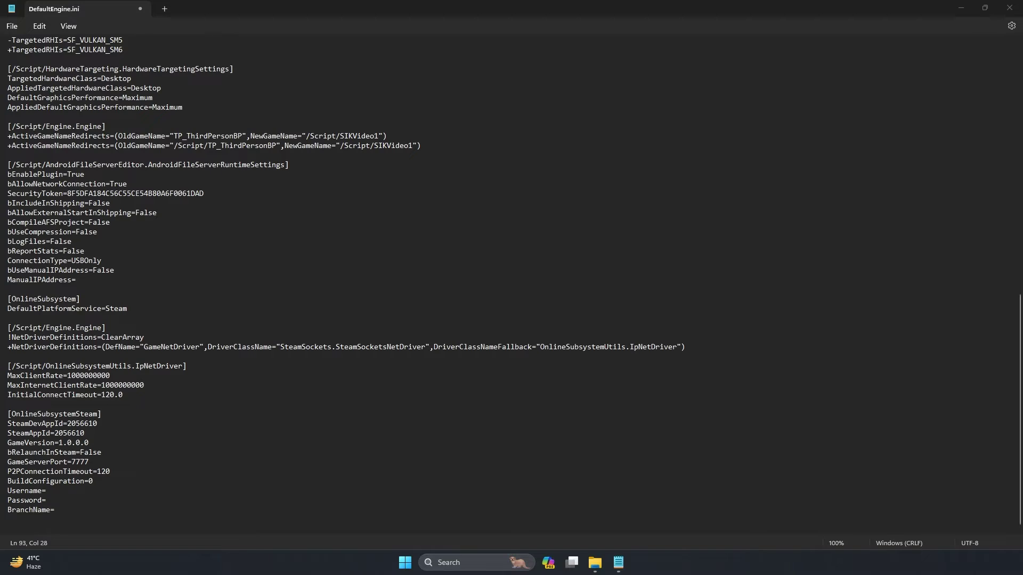
{"action": "left_click", "coordinate": [112, 413]}
{"action": "key", "text": "Return"}
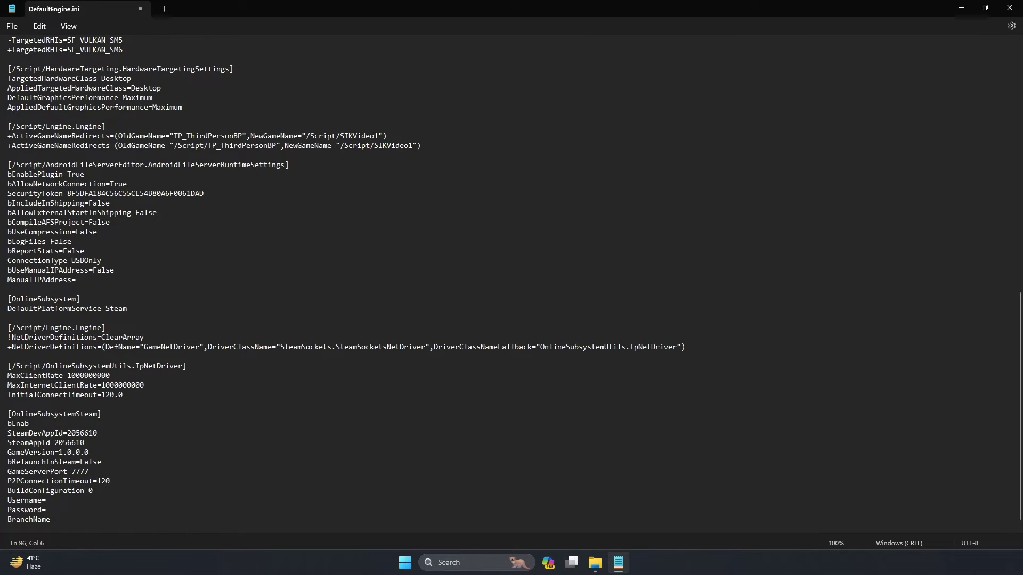
{"action": "type", "text": "bEnabled-"}
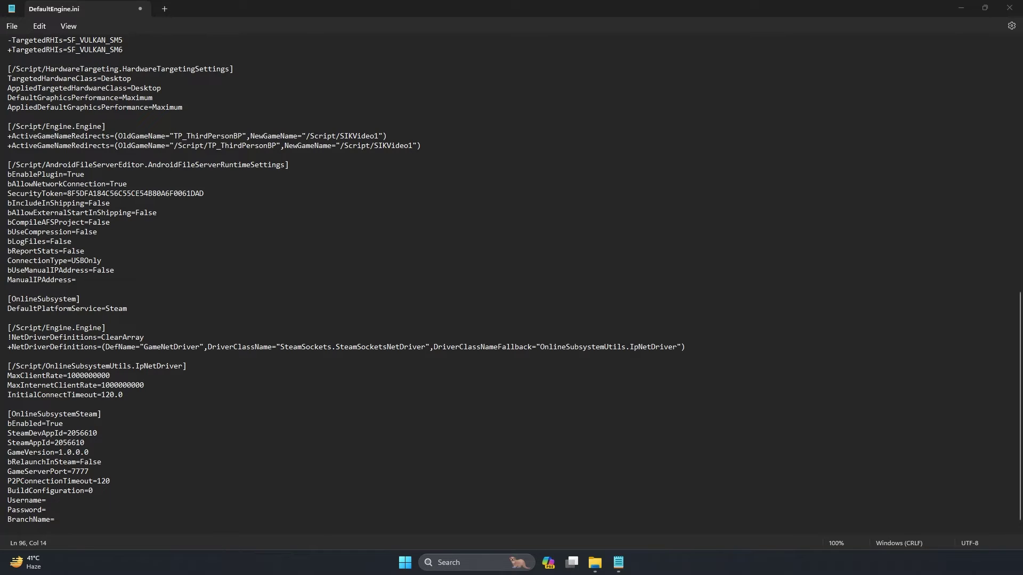
{"action": "left_click", "coordinate": [12, 26]}
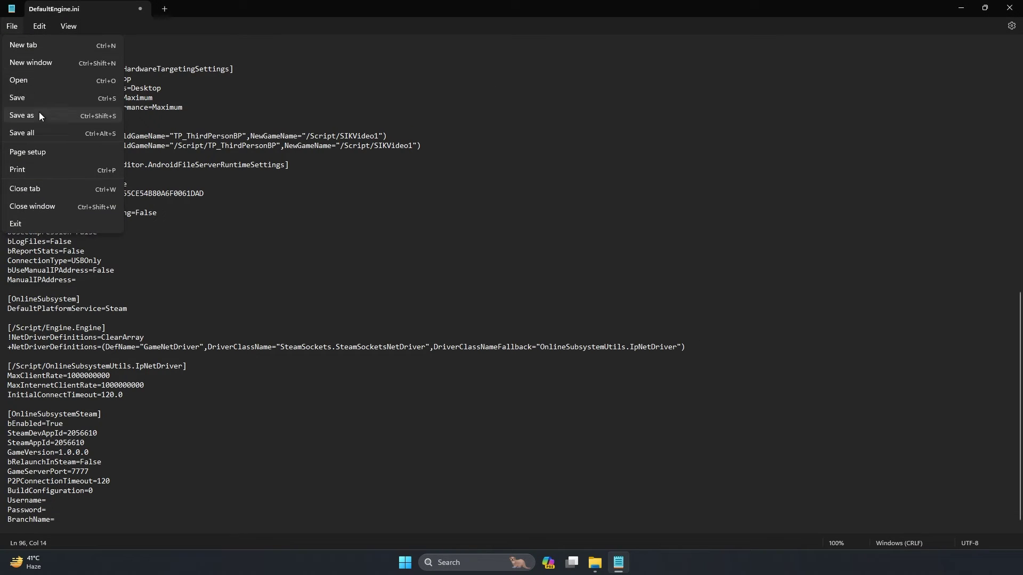
{"action": "left_click", "coordinate": [39, 112]}
Close Notepad, open SIKVideo1.uproject from the project folder, and start the Steam client.
{"action": "left_click", "coordinate": [140, 8]}
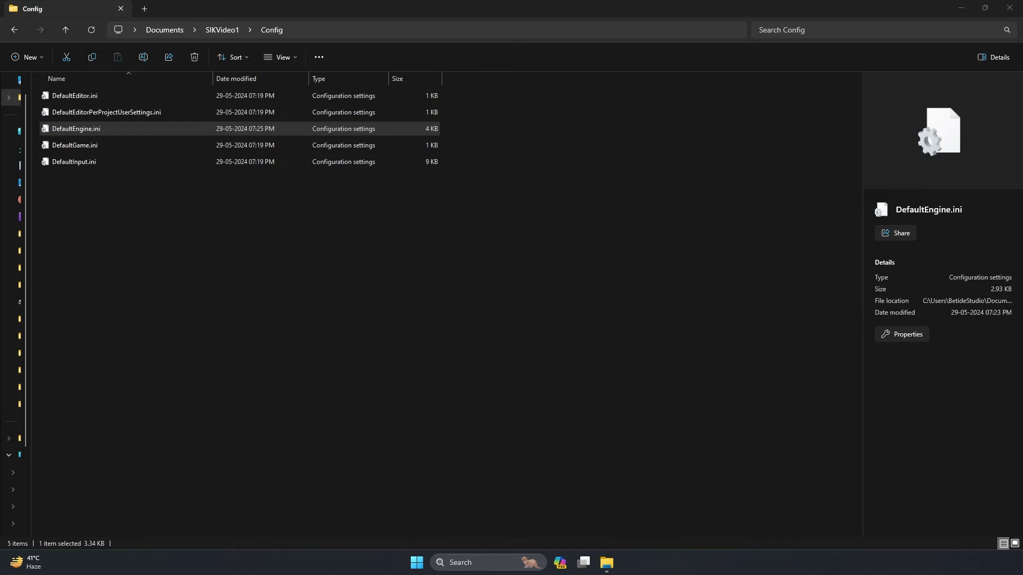
{"action": "left_click", "coordinate": [222, 30]}
{"action": "left_click", "coordinate": [88, 211]}
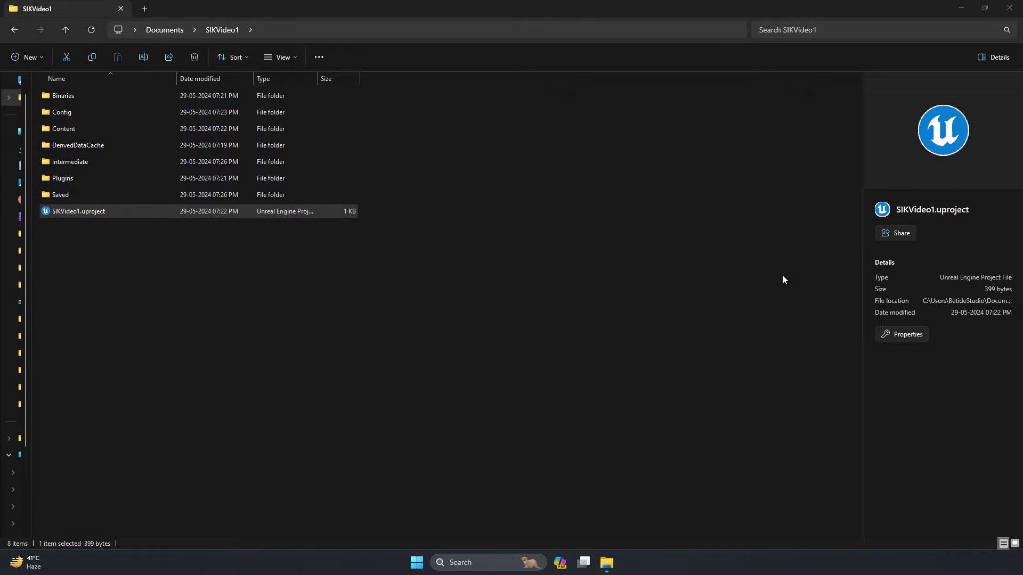
{"action": "left_click", "coordinate": [461, 565]}
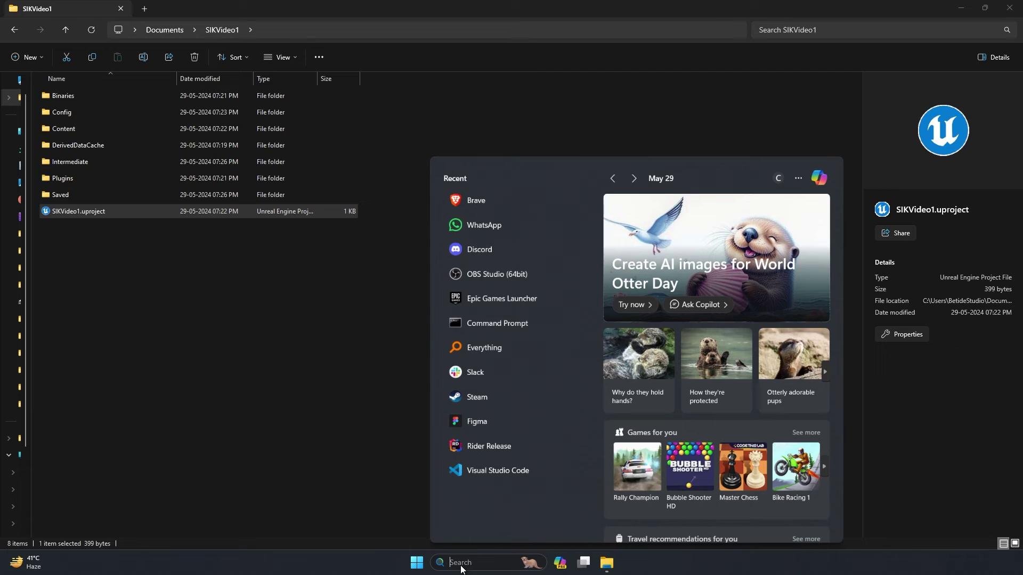
{"action": "left_click", "coordinate": [474, 396]}
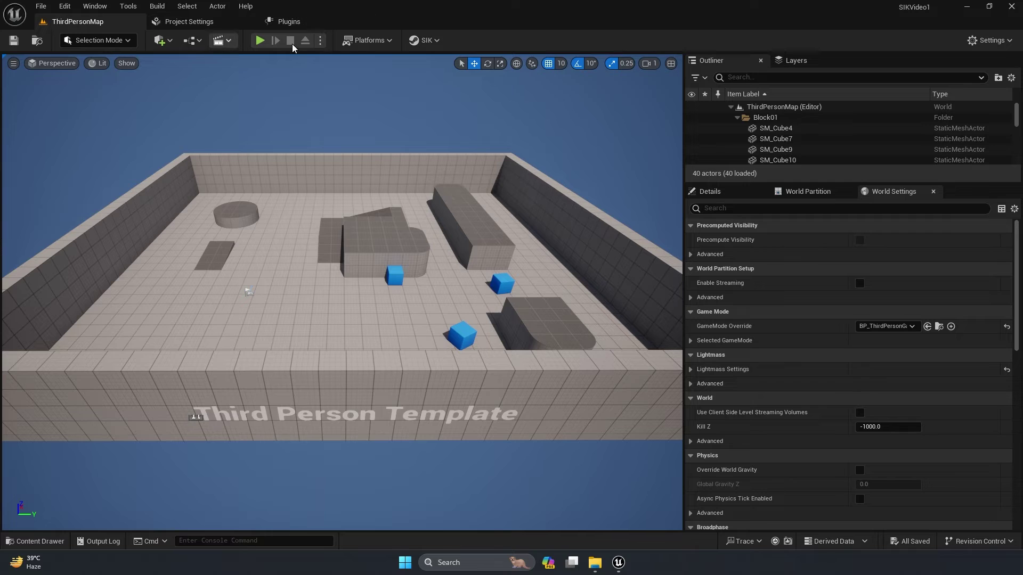
Set Additional Launch Parameters to -log in the Level Editor Play preferences.
{"action": "left_click", "coordinate": [320, 40]}
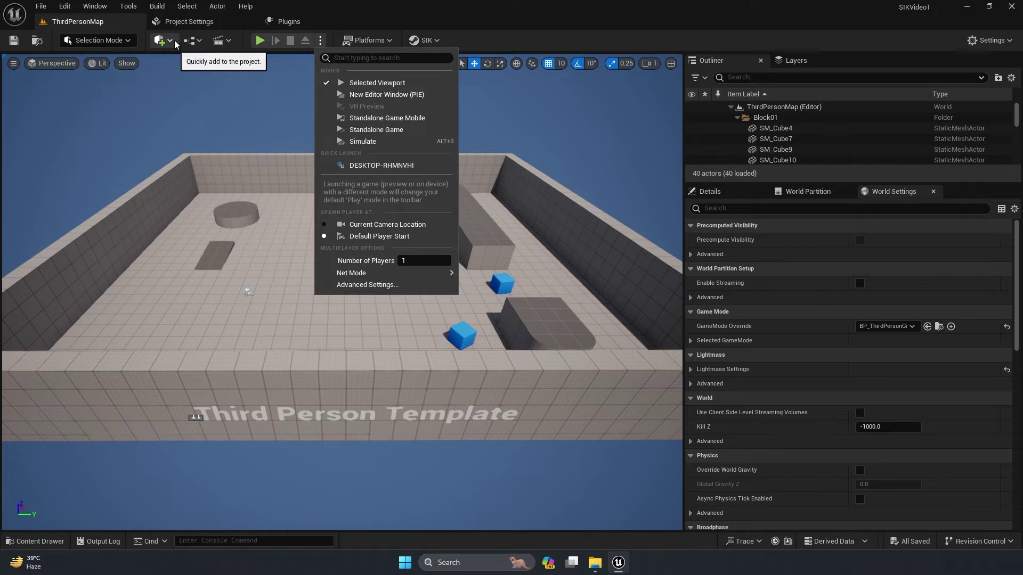
{"action": "left_click", "coordinate": [65, 6]}
{"action": "left_click", "coordinate": [106, 165]}
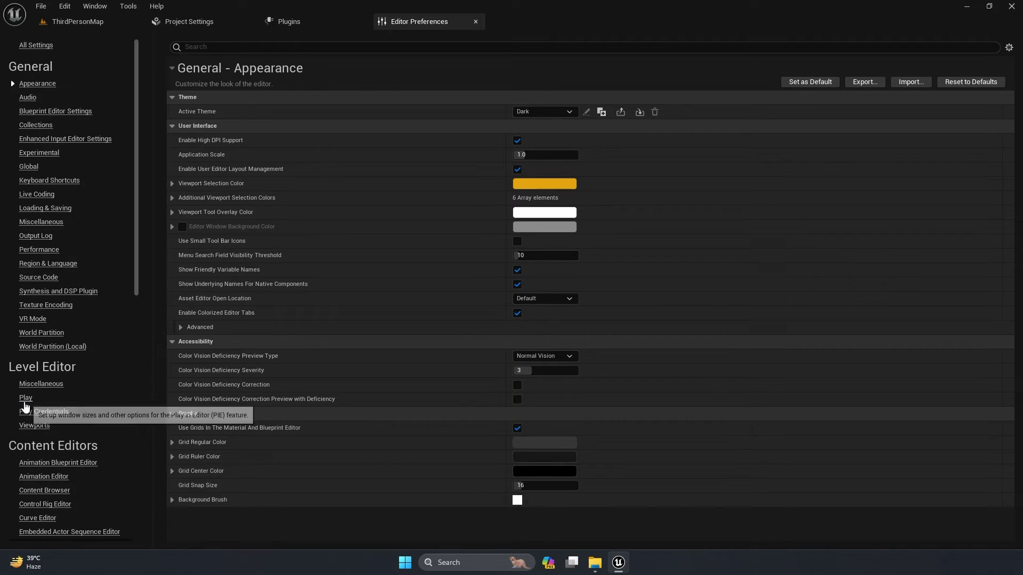
{"action": "left_click", "coordinate": [25, 400]}
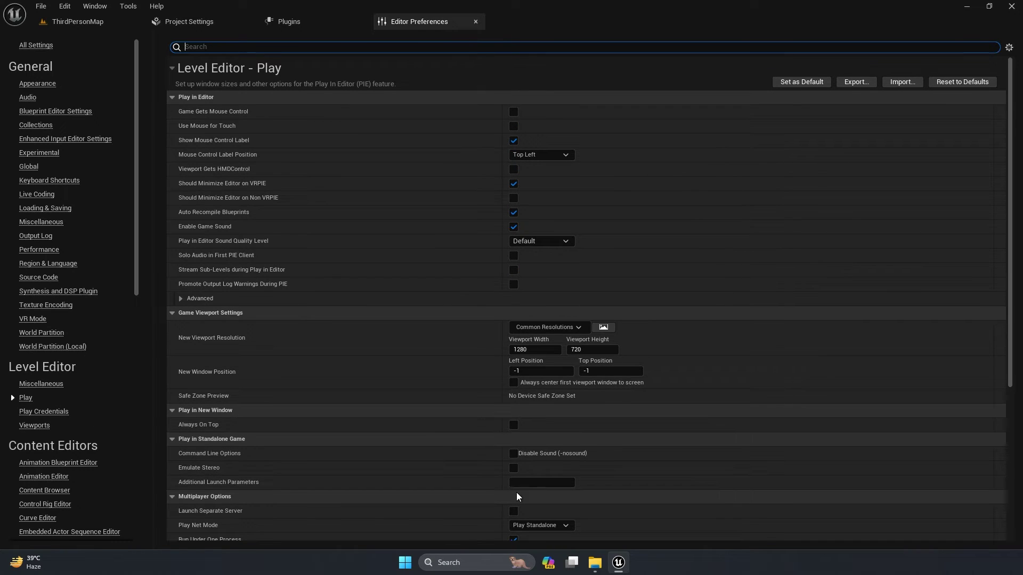
{"action": "left_click", "coordinate": [542, 482]}
{"action": "type", "text": "-log"}
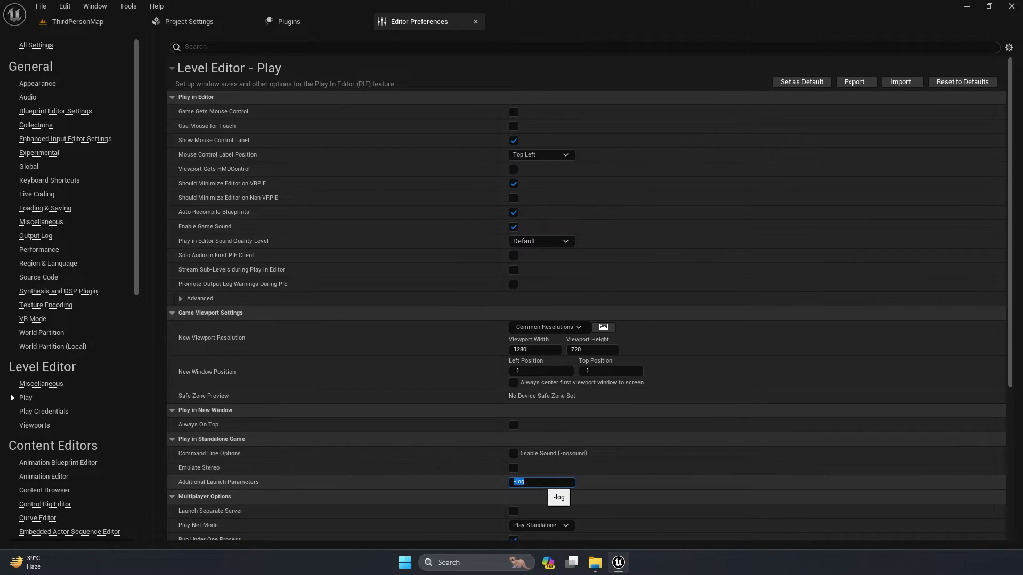
Launch ThirdPersonMap as a Standalone Game.
{"action": "left_click", "coordinate": [85, 22]}
{"action": "left_click", "coordinate": [320, 40]}
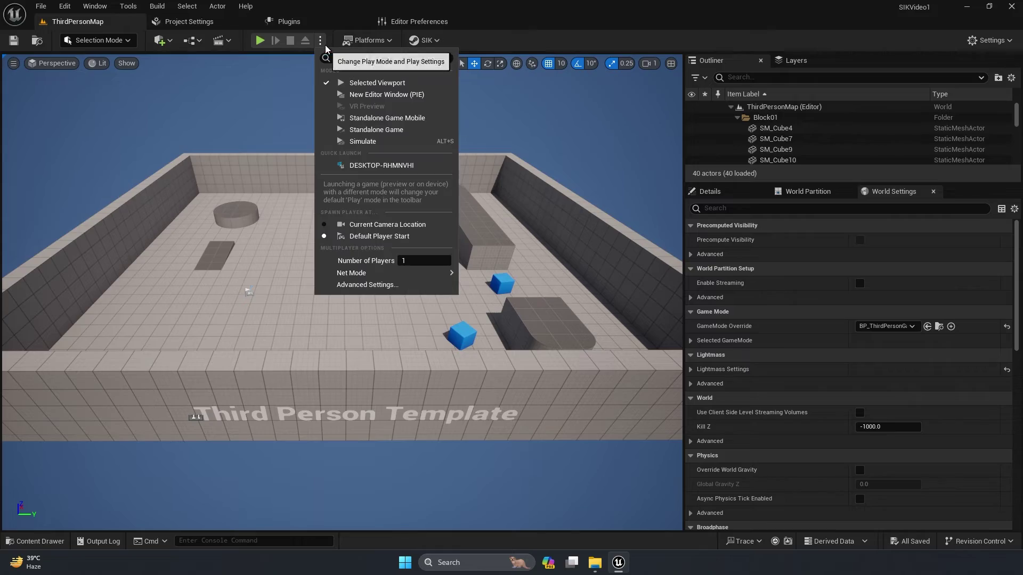
{"action": "left_click", "coordinate": [367, 128]}
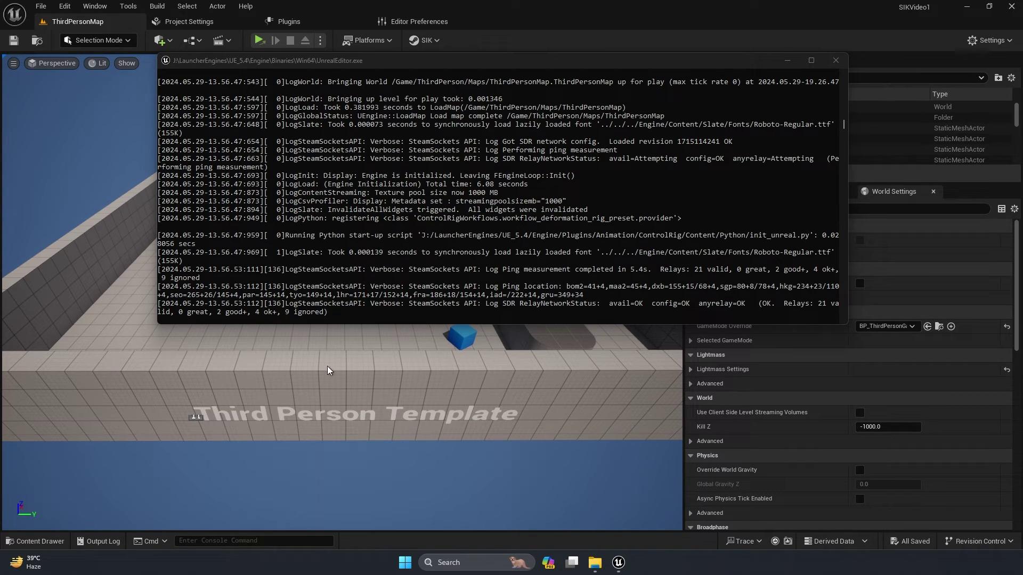
Scroll through the standalone game's log to check the Steam relays, then close the console.
{"action": "scroll", "coordinate": [343, 282], "scroll_direction": "up", "scroll_amount": 15}
{"action": "scroll", "coordinate": [343, 286], "scroll_direction": "down", "scroll_amount": 5}
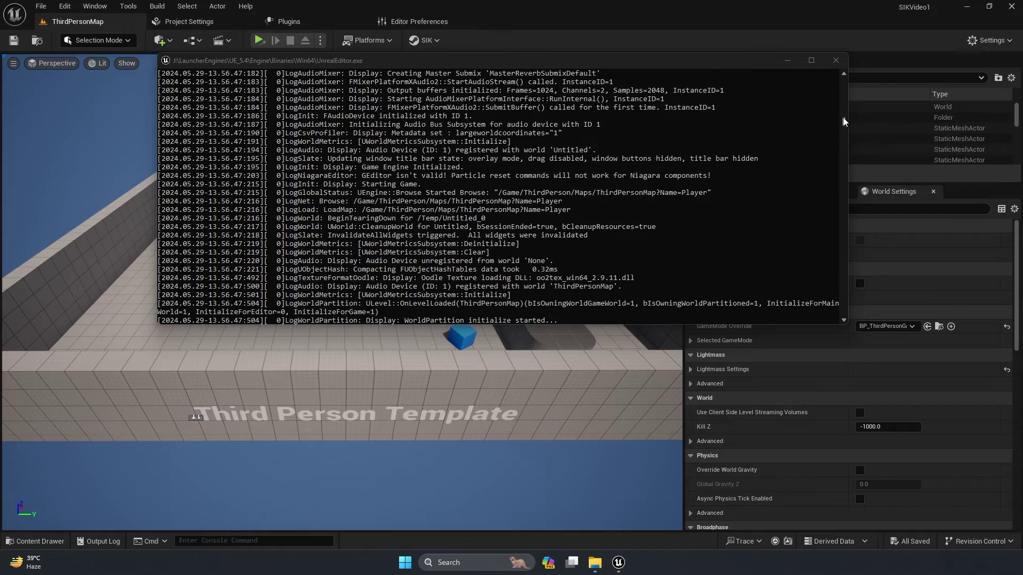
{"action": "left_click_drag", "start_coordinate": [843, 118], "coordinate": [845, 83]}
{"action": "left_click", "coordinate": [835, 60]}
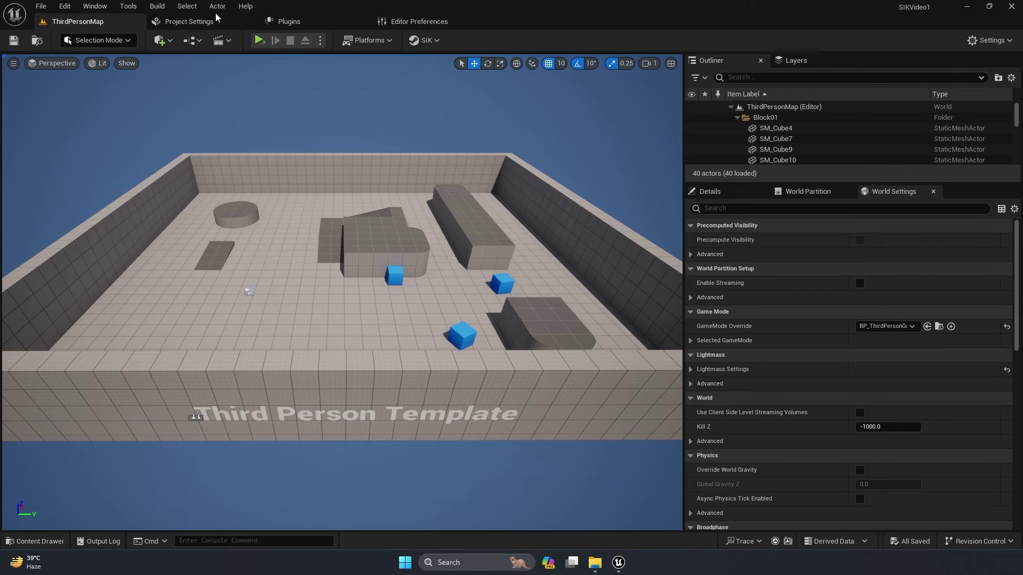
Open the Level Blueprint and add an Event BeginPlay node.
{"action": "left_click", "coordinate": [193, 40]}
{"action": "left_click", "coordinate": [249, 125]}
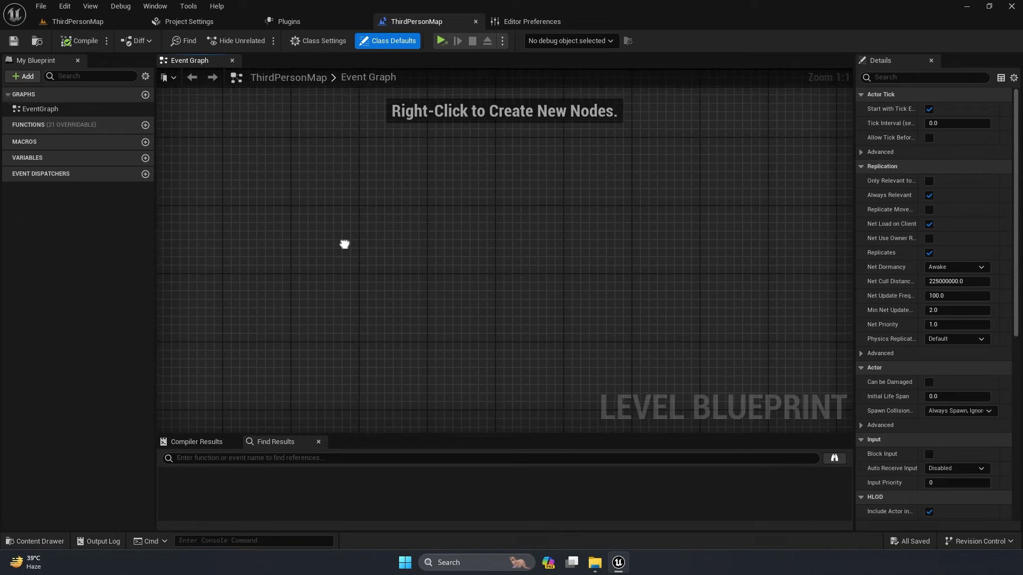
{"action": "right_click", "coordinate": [289, 220]}
{"action": "type", "text": "ev"}
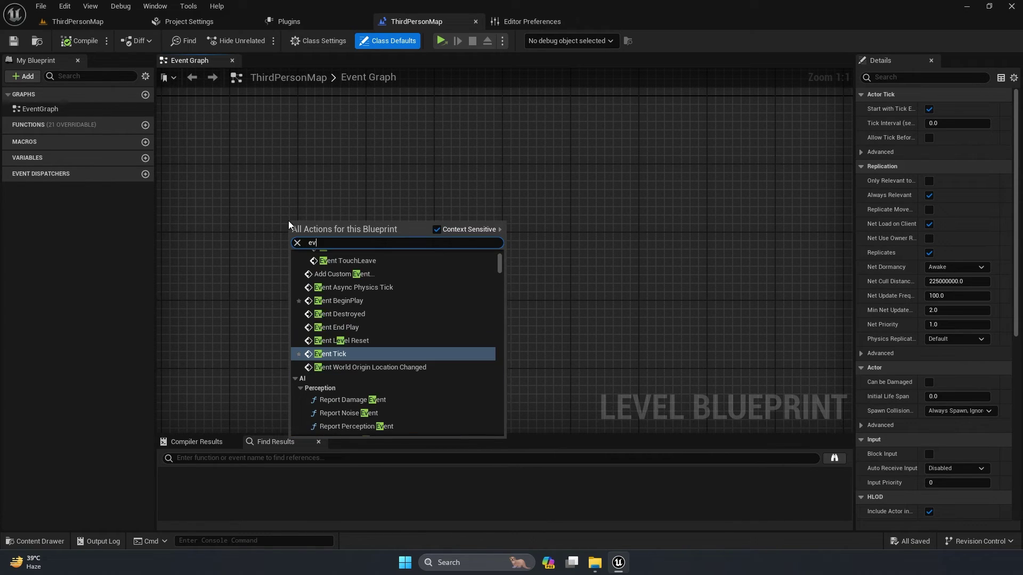
{"action": "type", "text": "ent begin"}
{"action": "key", "text": "Return"}
{"action": "scroll", "coordinate": [294, 241], "scroll_direction": "up", "scroll_amount": 7}
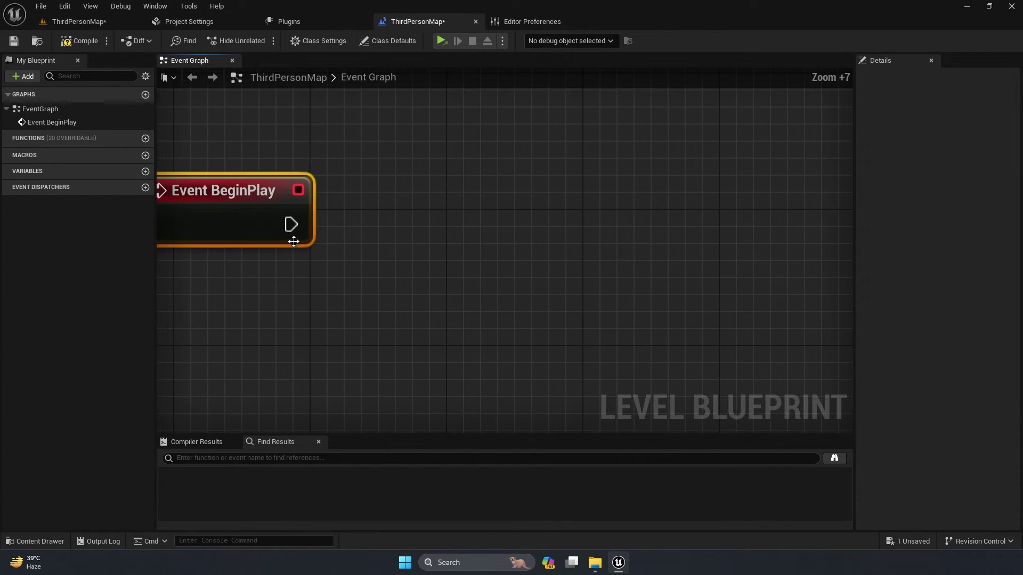
Wire BeginPlay into a Logged On check feeding its Return Value to Print String.
{"action": "left_click_drag", "start_coordinate": [291, 225], "coordinate": [462, 211]}
{"action": "type", "text": "get"}
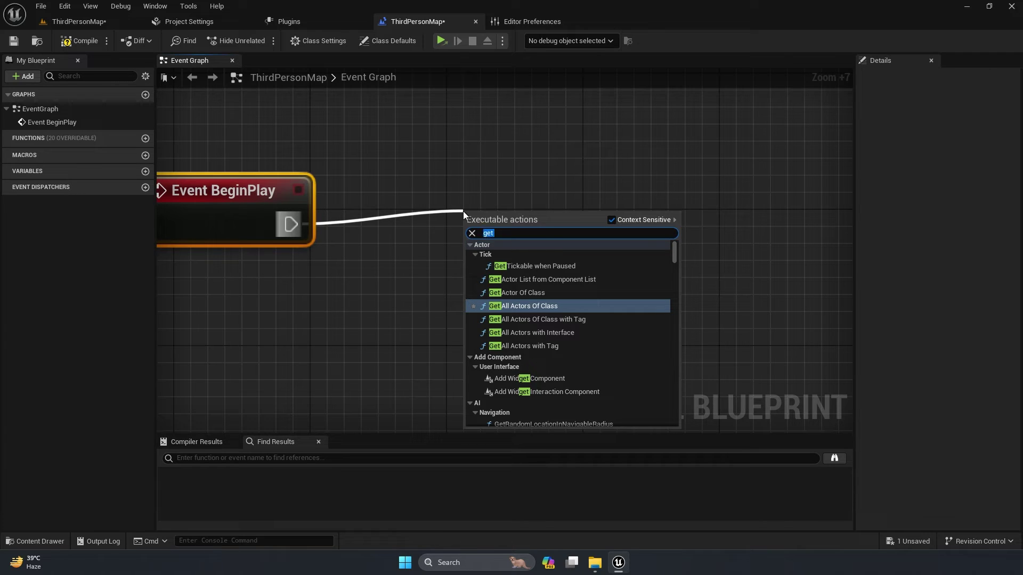
{"action": "type", "text": "logged"}
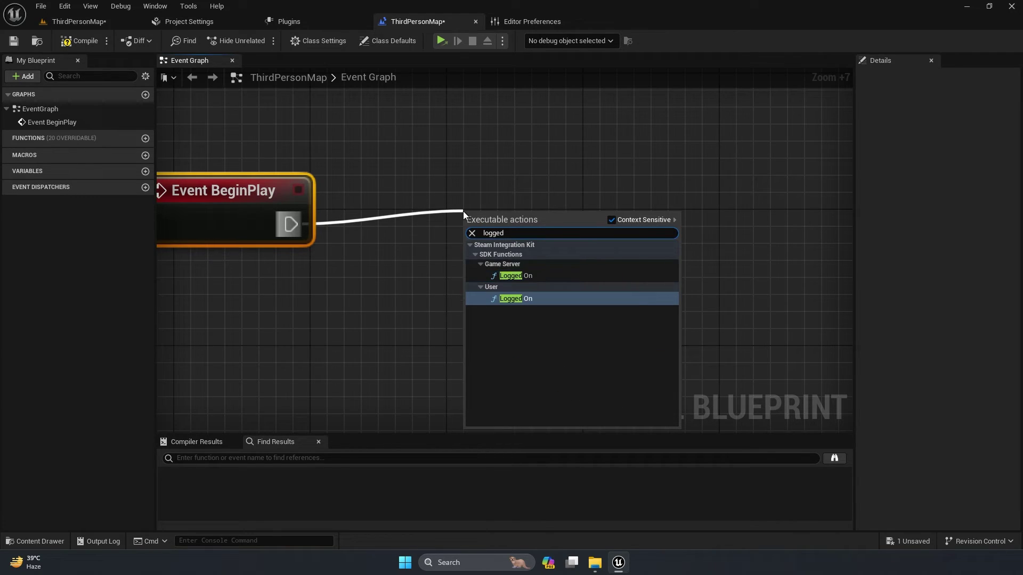
{"action": "left_click", "coordinate": [515, 299]}
{"action": "left_click_drag", "start_coordinate": [592, 262], "coordinate": [682, 184]}
{"action": "type", "text": "print"}
{"action": "key", "text": "Return"}
{"action": "left_click_drag", "start_coordinate": [690, 259], "coordinate": [550, 255]}
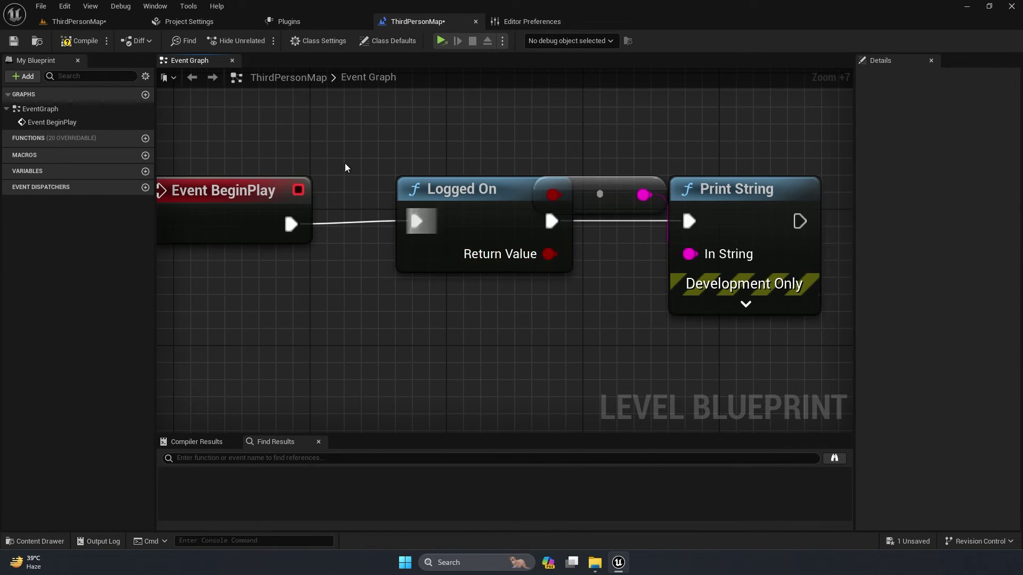
Compile and save the Level Blueprint, then launch a standalone game.
{"action": "left_click", "coordinate": [79, 42]}
{"action": "left_click", "coordinate": [13, 41]}
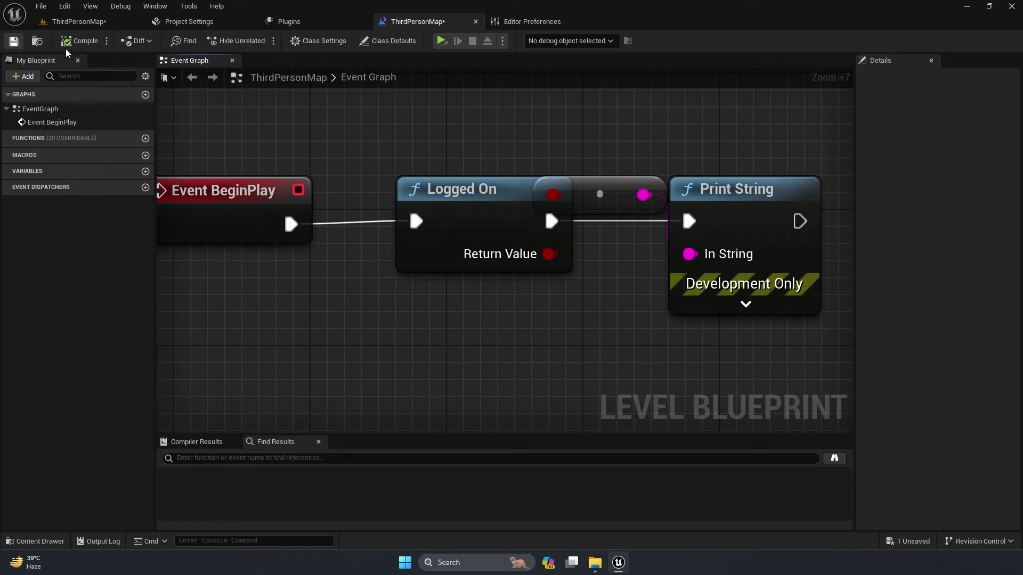
{"action": "left_click", "coordinate": [441, 41]}
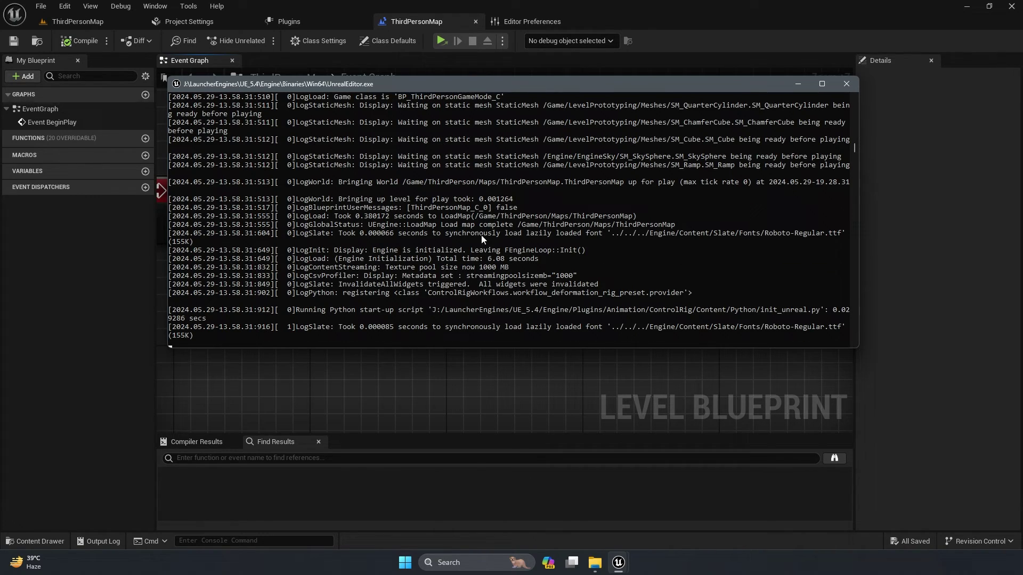
Check that the login check printed false in the log, then relaunch the standalone game.
{"action": "left_click_drag", "start_coordinate": [466, 205], "coordinate": [525, 210]}
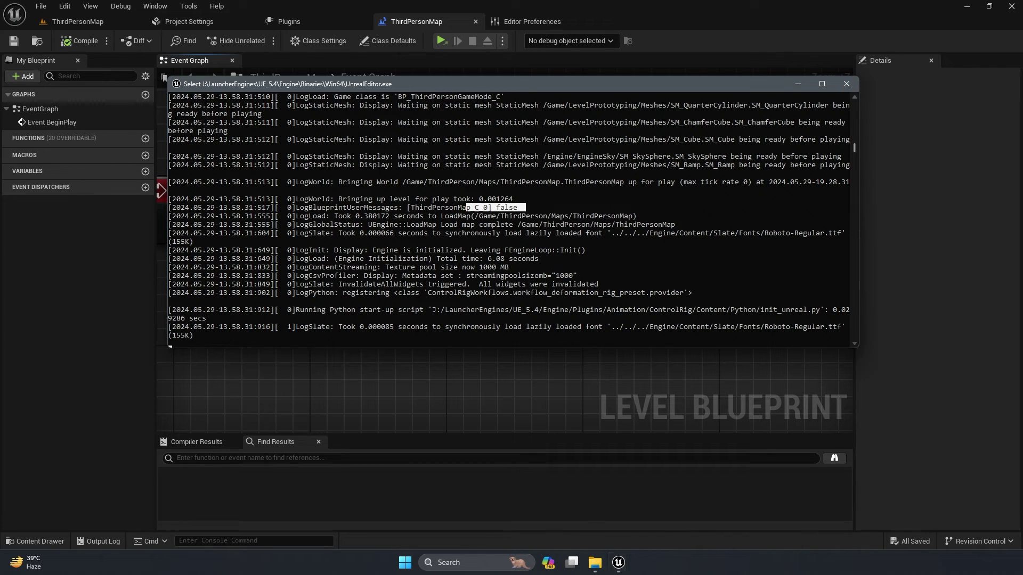
{"action": "key", "text": "alt+Tab"}
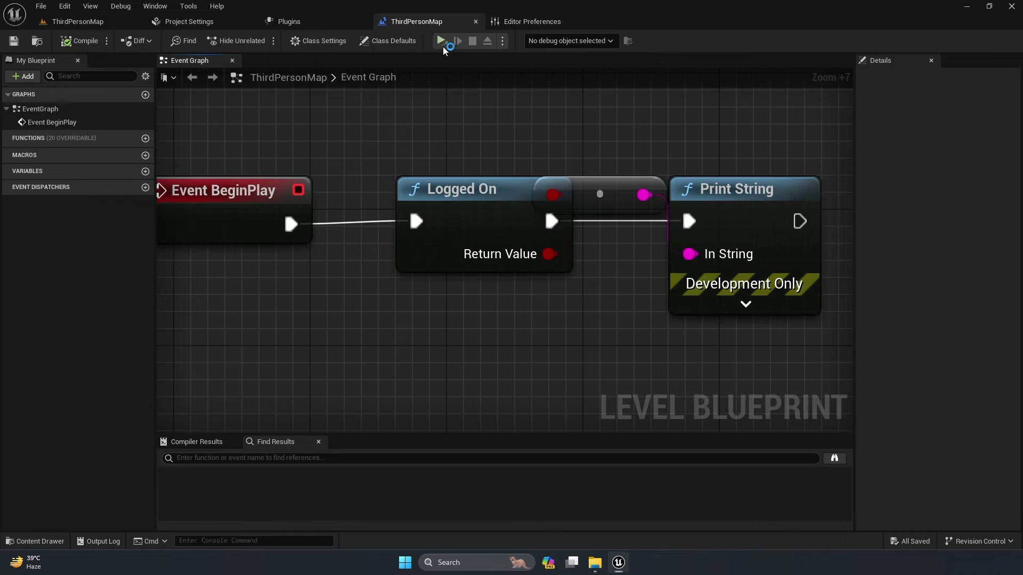
{"action": "key", "text": "alt+Tab"}
{"action": "left_click_drag", "start_coordinate": [901, 84], "coordinate": [484, 101]}
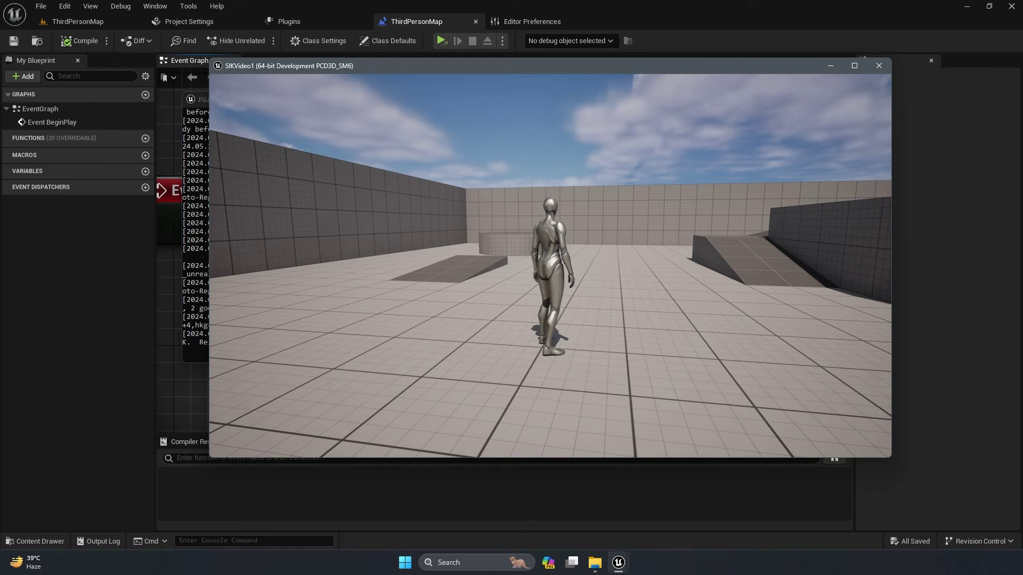
Toggle the Steam overlay, then run the character up the ramp and across the upper platform.
{"action": "key", "text": "shift+Tab"}
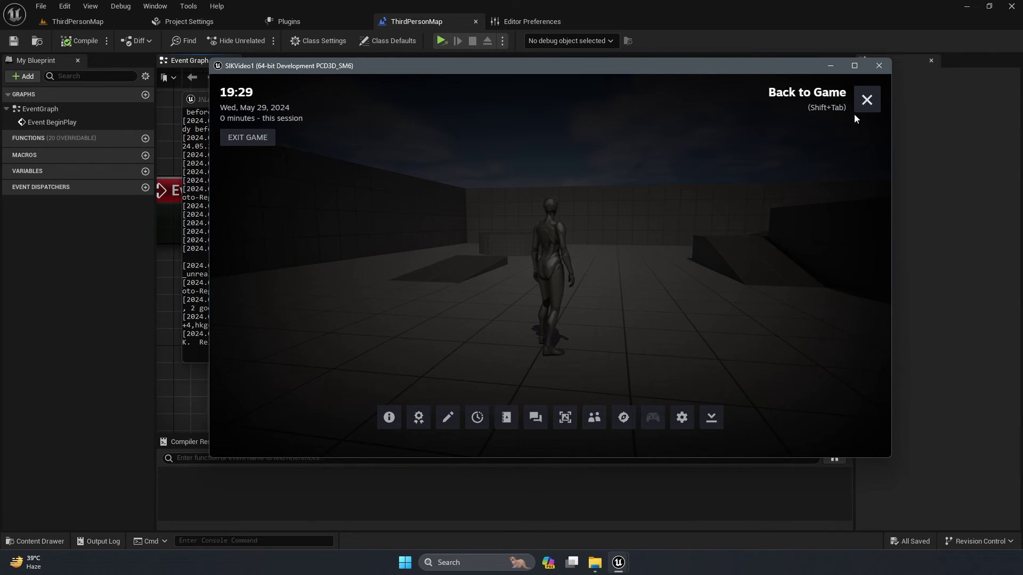
{"action": "left_click", "coordinate": [867, 100]}
{"action": "key", "text": "w"}
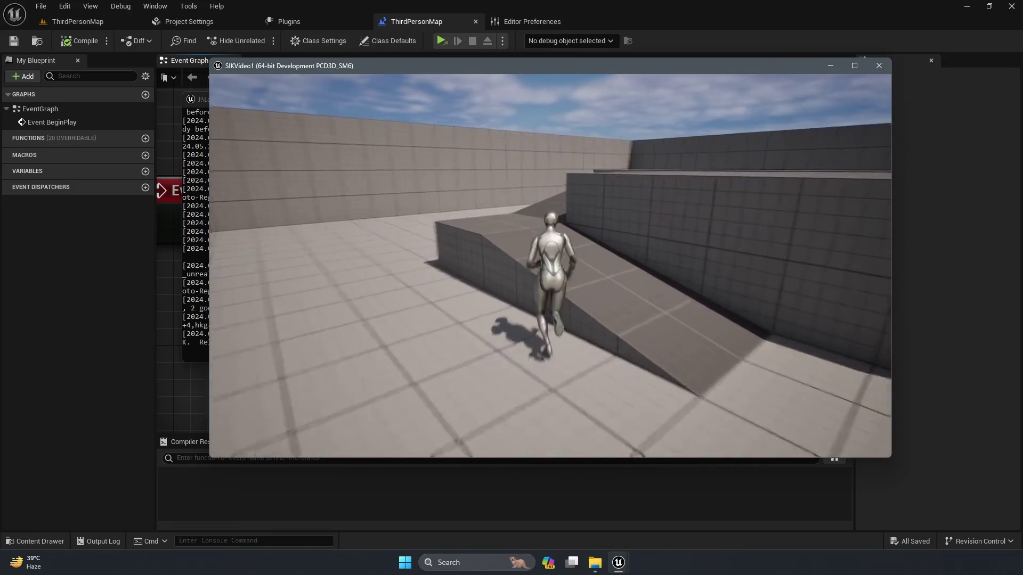
{"action": "key", "text": "w"}
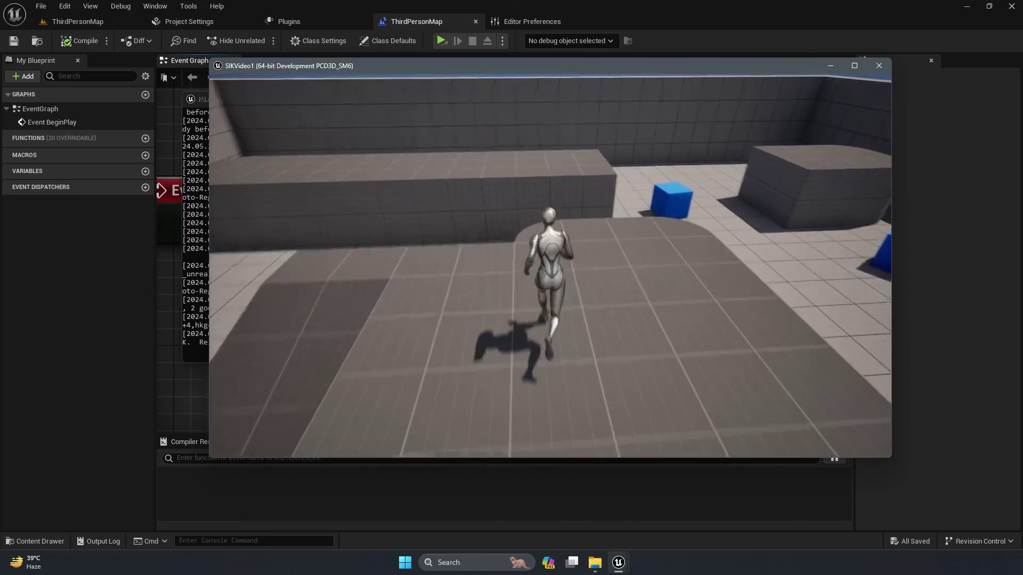
{"action": "key", "text": "w"}
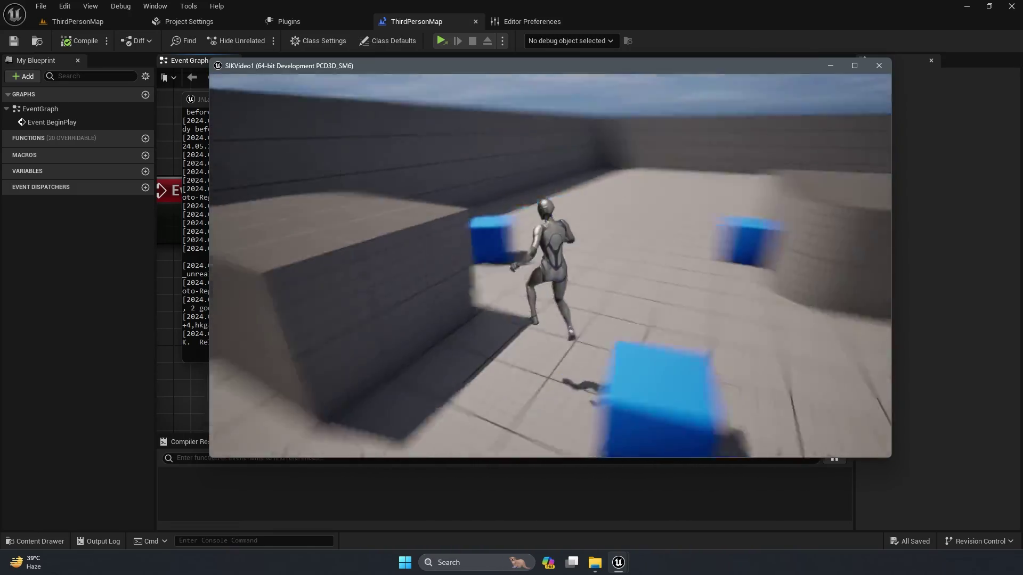
Briefly show the overlay again, walk toward the curved wall, then close the game window.
{"action": "key", "text": "shift+Tab"}
{"action": "key", "text": "shift+Tab"}
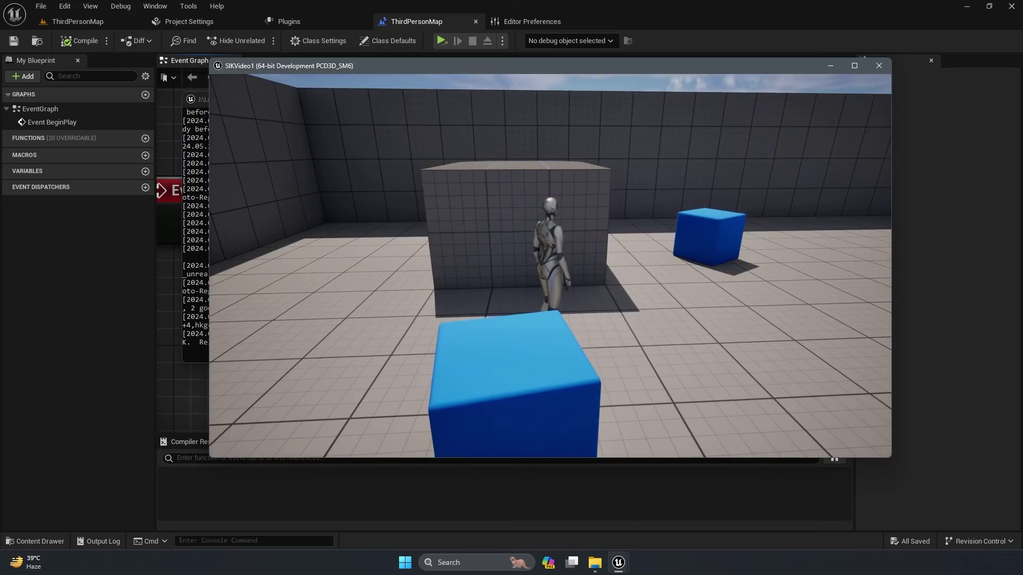
{"action": "key", "text": "w"}
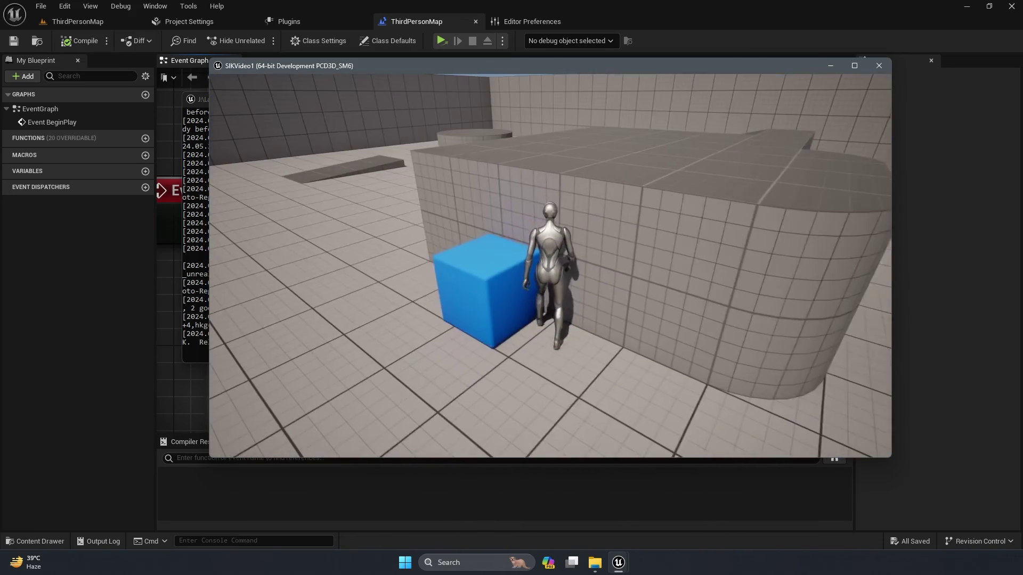
{"action": "key", "text": "super"}
{"action": "left_click", "coordinate": [880, 66]}
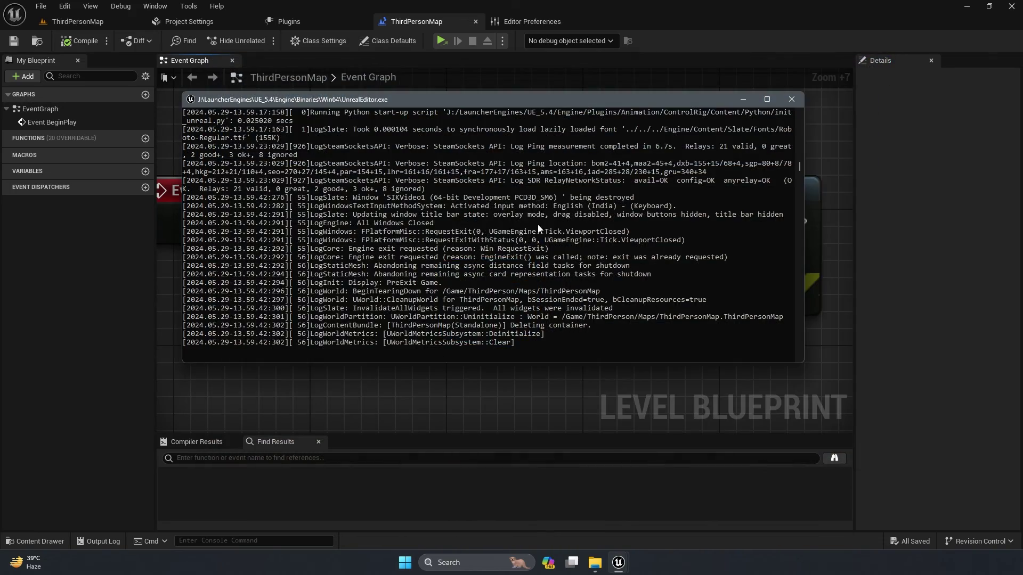
Replace the Logged On and Print String nodes with Get Steam Persona Name after BeginPlay.
{"action": "left_click", "coordinate": [790, 100]}
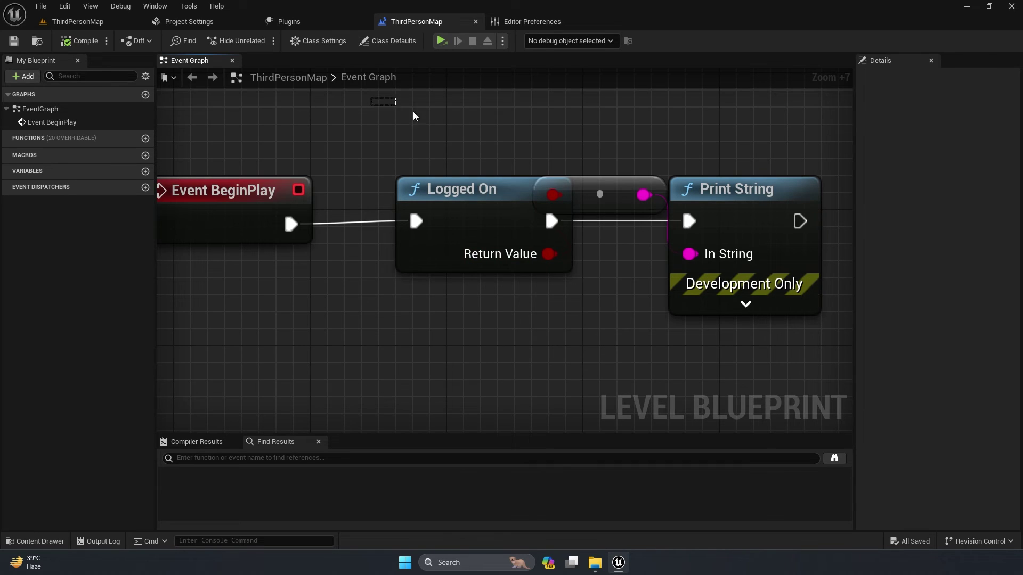
{"action": "left_click_drag", "start_coordinate": [413, 114], "coordinate": [650, 383]}
{"action": "key", "text": "Delete"}
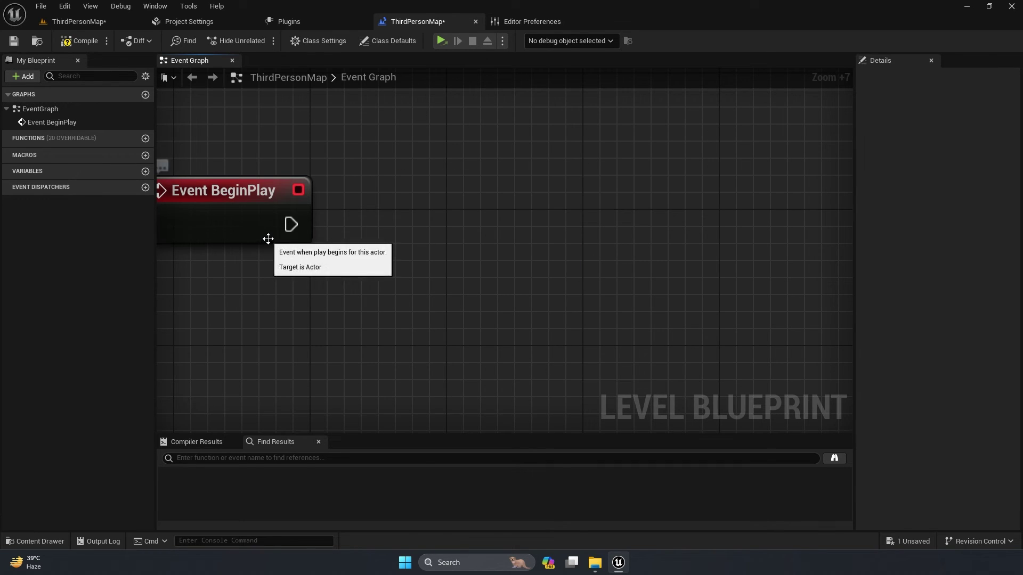
{"action": "left_click_drag", "start_coordinate": [291, 223], "coordinate": [475, 200]}
{"action": "type", "text": "get persona"}
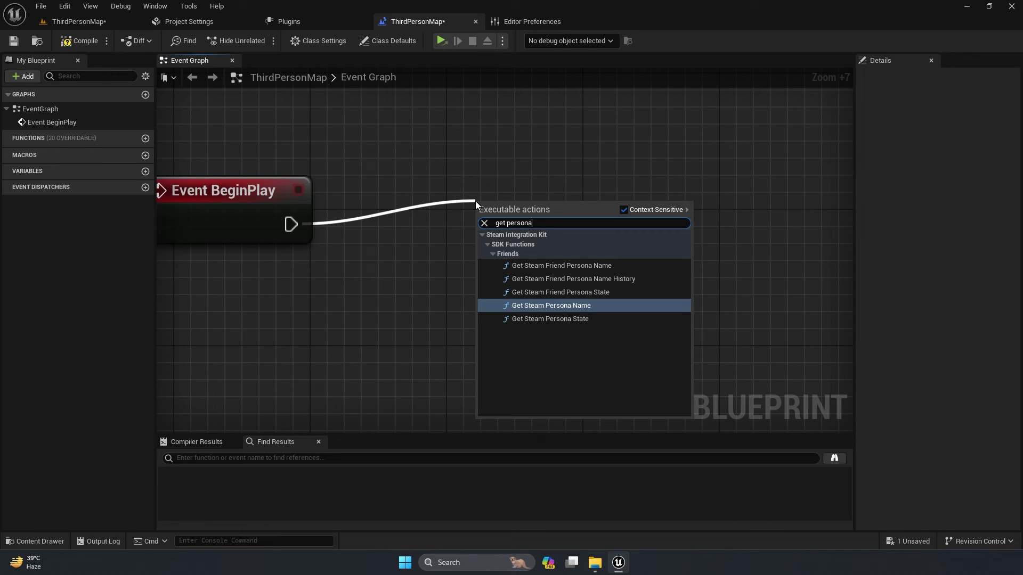
{"action": "key", "text": "Return"}
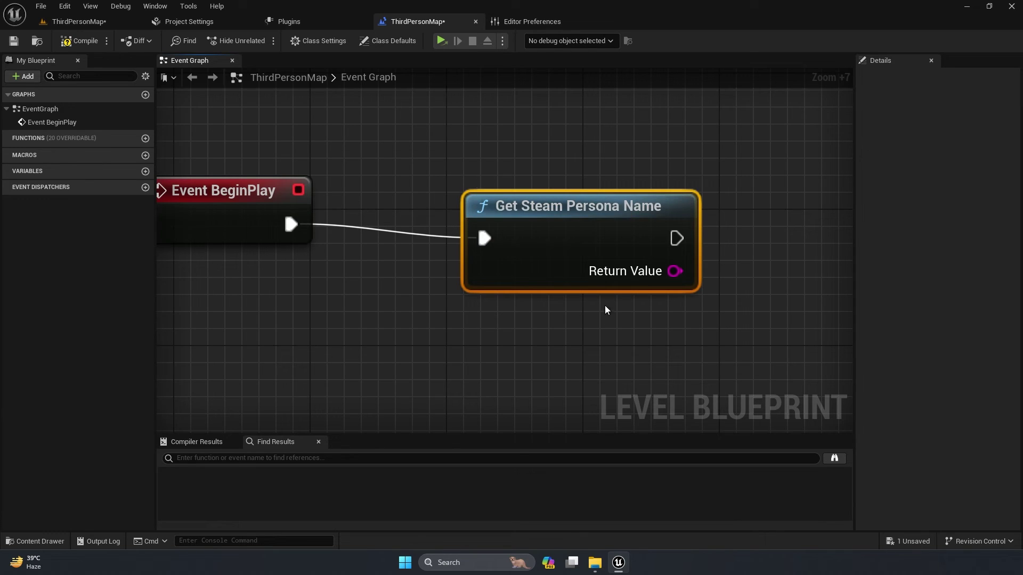
Add a Print String node after Get Steam Persona Name.
{"action": "left_click_drag", "start_coordinate": [642, 221], "coordinate": [766, 197]}
{"action": "type", "text": "prins-="}
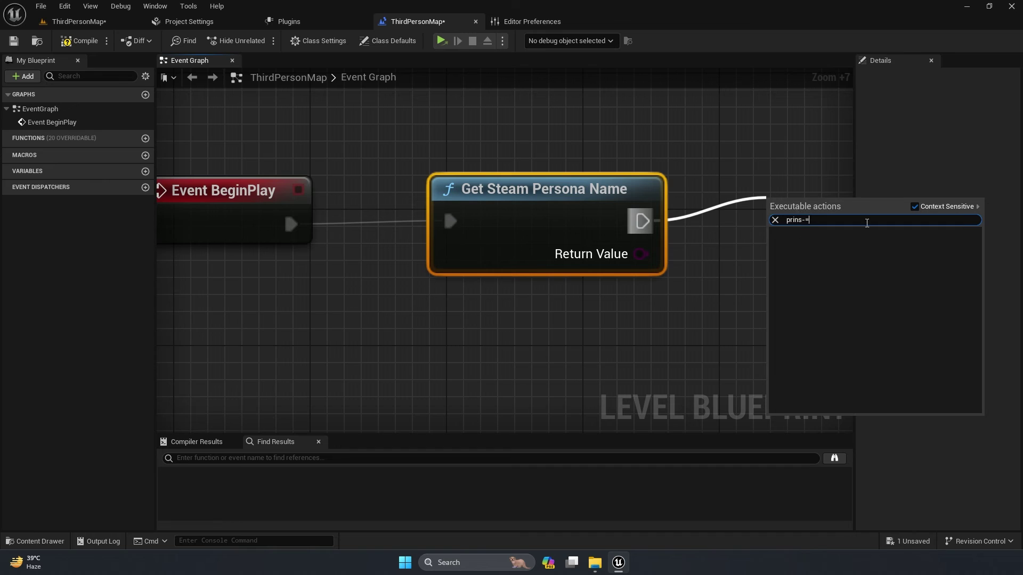
{"action": "key", "text": "BackSpace"}
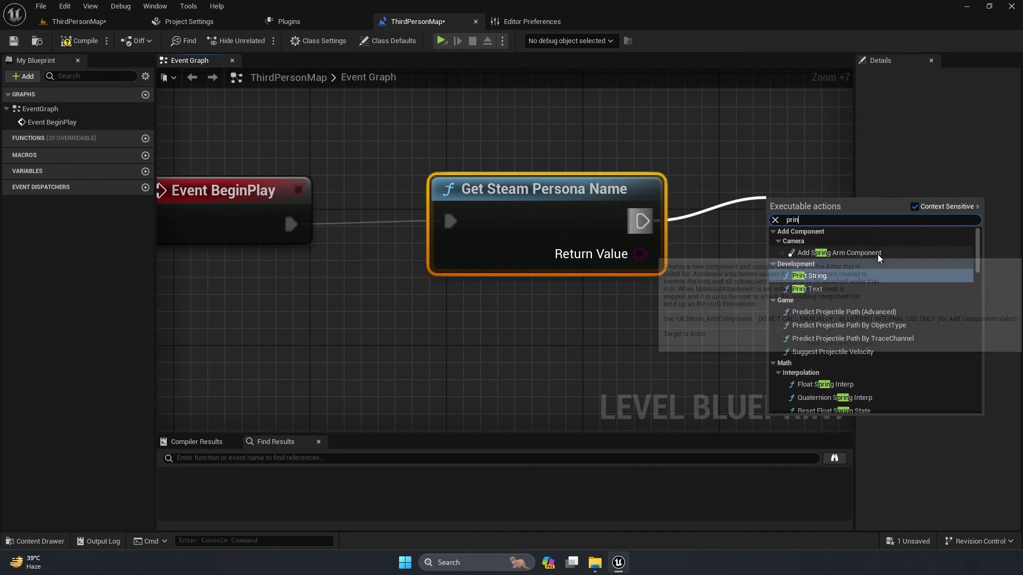
{"action": "left_click", "coordinate": [841, 277]}
{"action": "right_click_drag", "start_coordinate": [836, 240], "coordinate": [619, 198]}
Add a Get Steam Id node after the Print String.
{"action": "left_click_drag", "start_coordinate": [570, 196], "coordinate": [713, 169]}
{"action": "type", "text": "ge"}
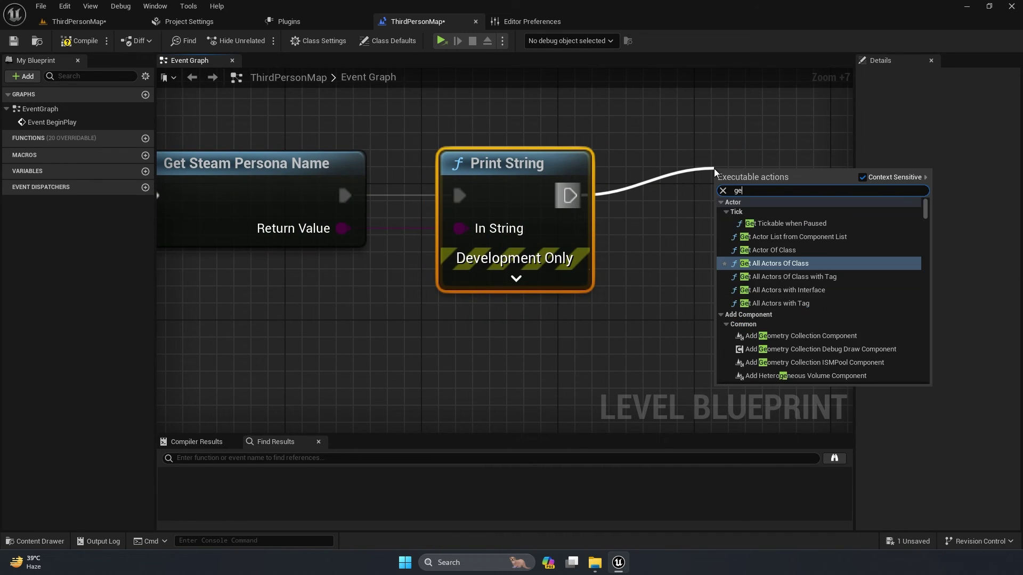
{"action": "type", "text": "t steam id"}
{"action": "key", "text": "Return"}
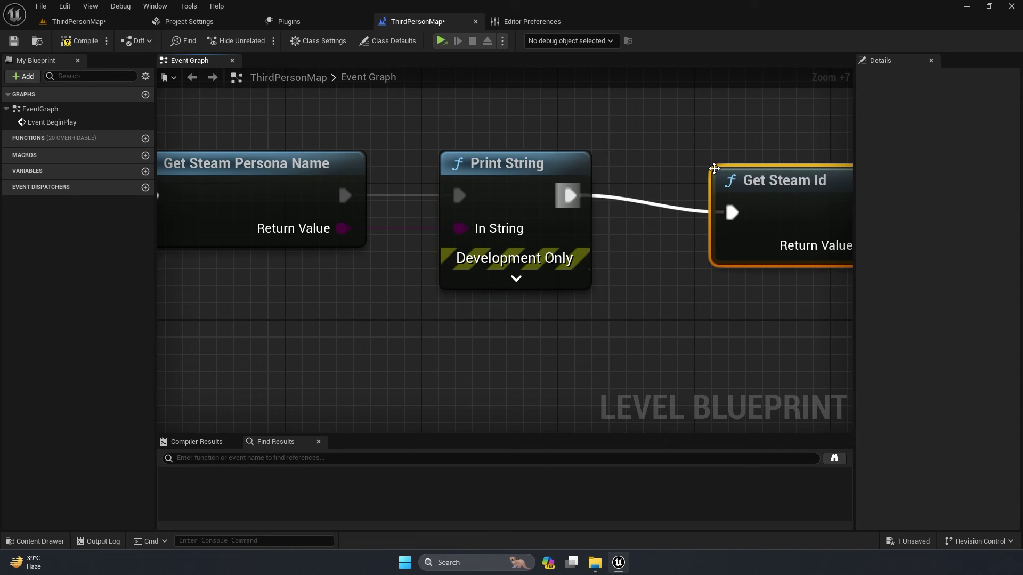
{"action": "right_click_drag", "start_coordinate": [726, 162], "coordinate": [391, 204]}
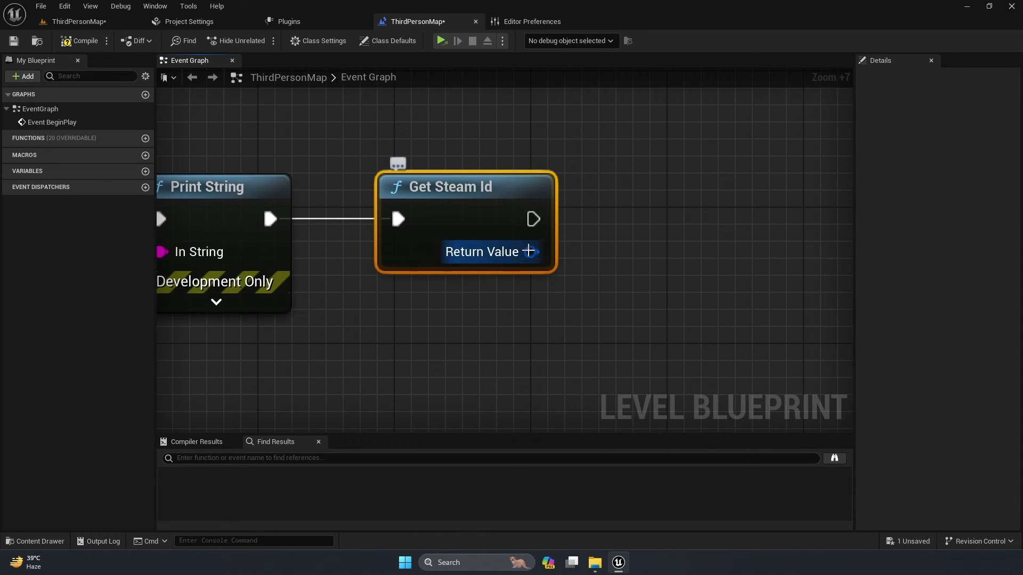
Connect Get Steam Id's Return Value to a Convert Steam Id to Int 64 node.
{"action": "left_click_drag", "start_coordinate": [531, 252], "coordinate": [574, 301]}
{"action": "left_click", "coordinate": [581, 366]}
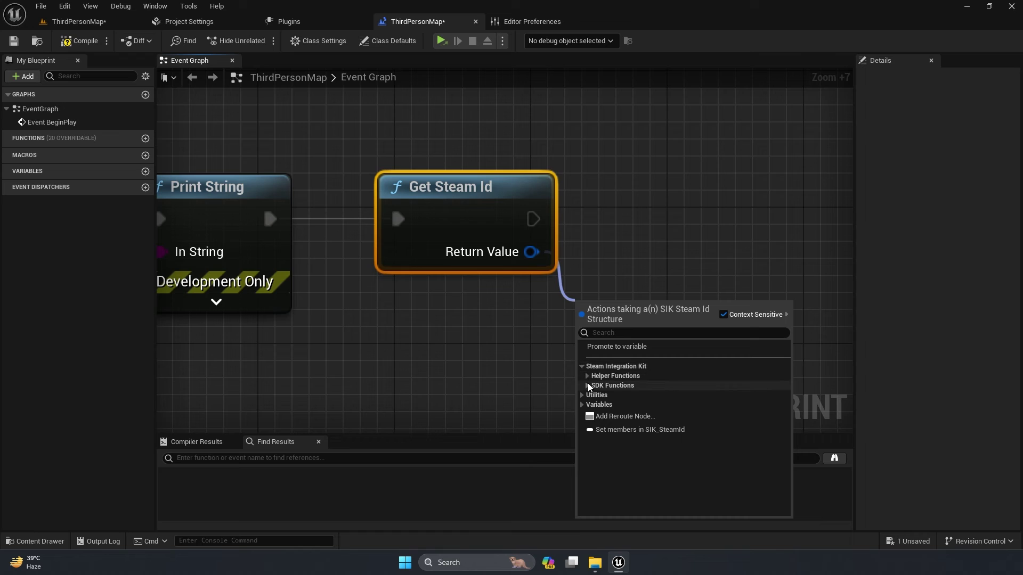
{"action": "left_click", "coordinate": [587, 376]}
{"action": "left_click", "coordinate": [663, 388]}
{"action": "left_click_drag", "start_coordinate": [675, 312], "coordinate": [692, 186]}
{"action": "right_click_drag", "start_coordinate": [756, 221], "coordinate": [605, 226]}
Print the Int 64 Steam ID with a second Print String, then compile and save.
{"action": "left_click_drag", "start_coordinate": [646, 224], "coordinate": [759, 187]}
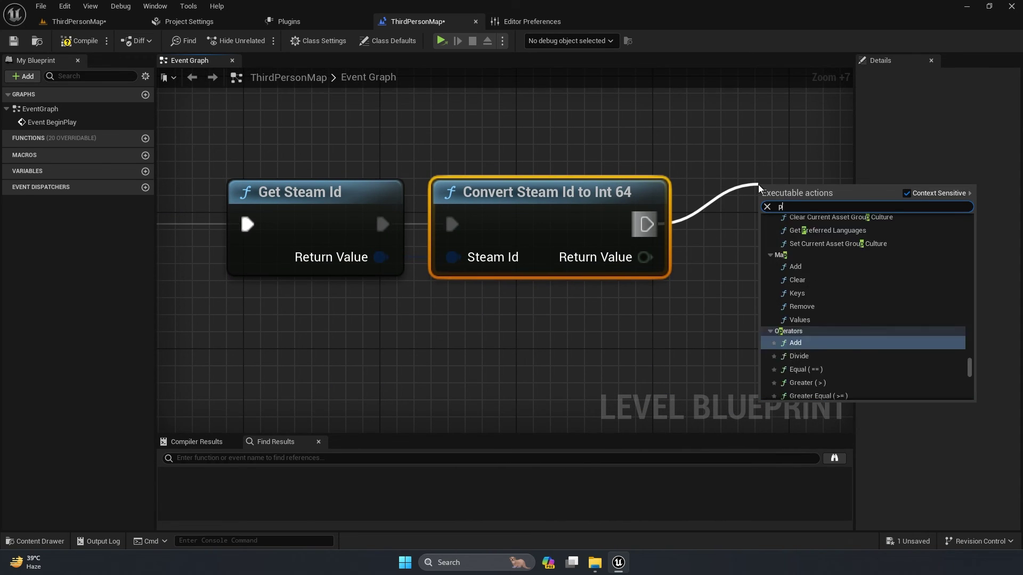
{"action": "type", "text": "prints"}
{"action": "key", "text": "Return"}
{"action": "left_click_drag", "start_coordinate": [776, 257], "coordinate": [645, 257]}
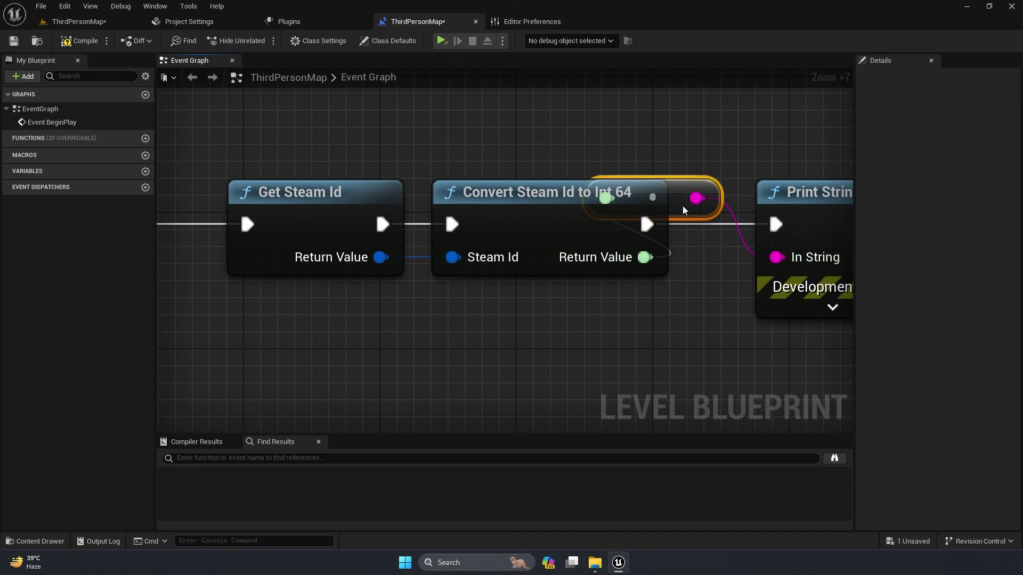
{"action": "left_click_drag", "start_coordinate": [696, 198], "coordinate": [605, 303]}
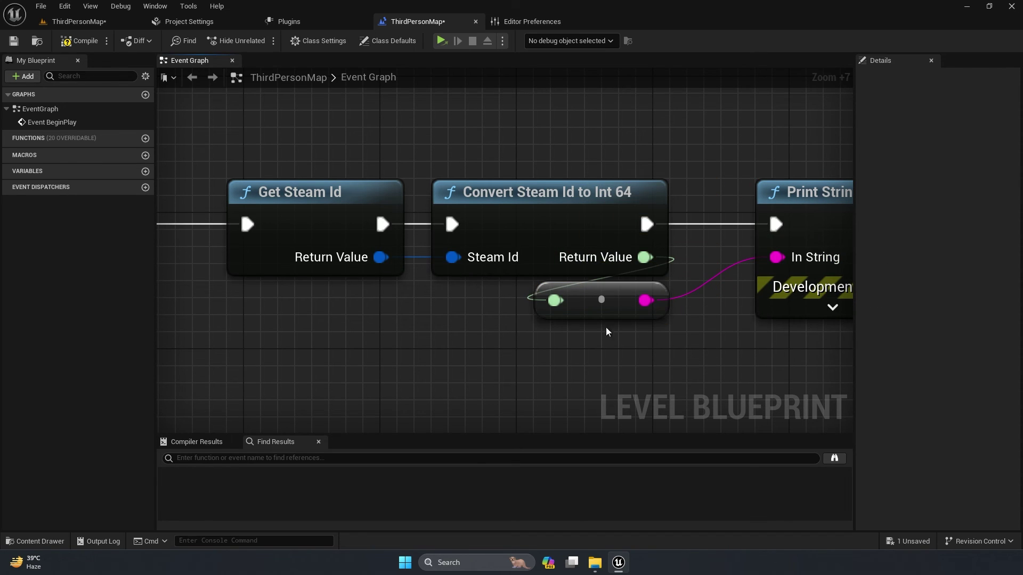
{"action": "left_click", "coordinate": [66, 43]}
{"action": "left_click", "coordinate": [14, 41]}
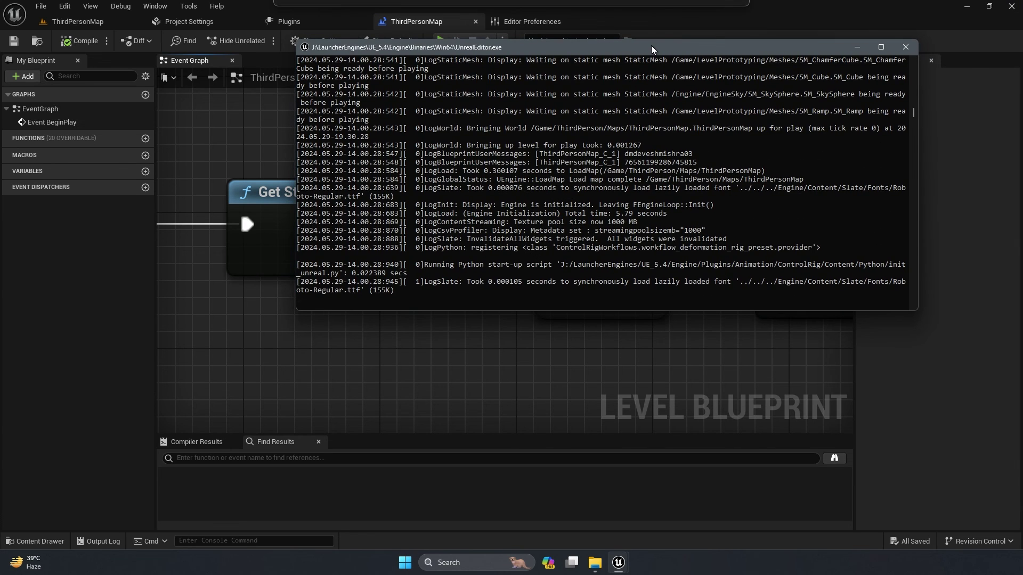
In the standalone game's Steam overlay, sign in to Friends & Chat, then close the overlay.
{"action": "scroll", "coordinate": [647, 177], "scroll_direction": "up", "scroll_amount": 2}
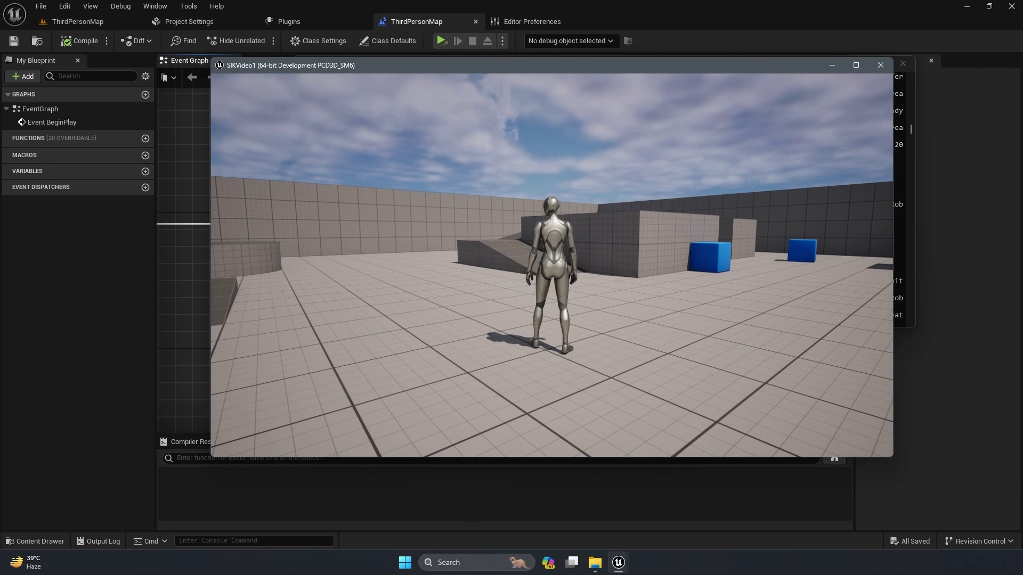
{"action": "key", "text": "shift+Tab"}
{"action": "left_click", "coordinate": [595, 416]}
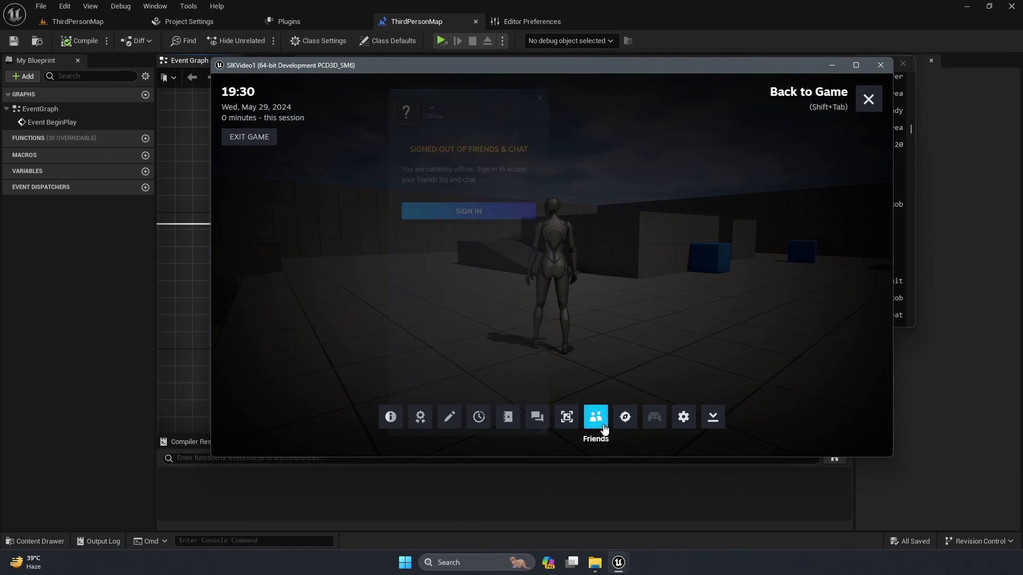
{"action": "left_click", "coordinate": [496, 210]}
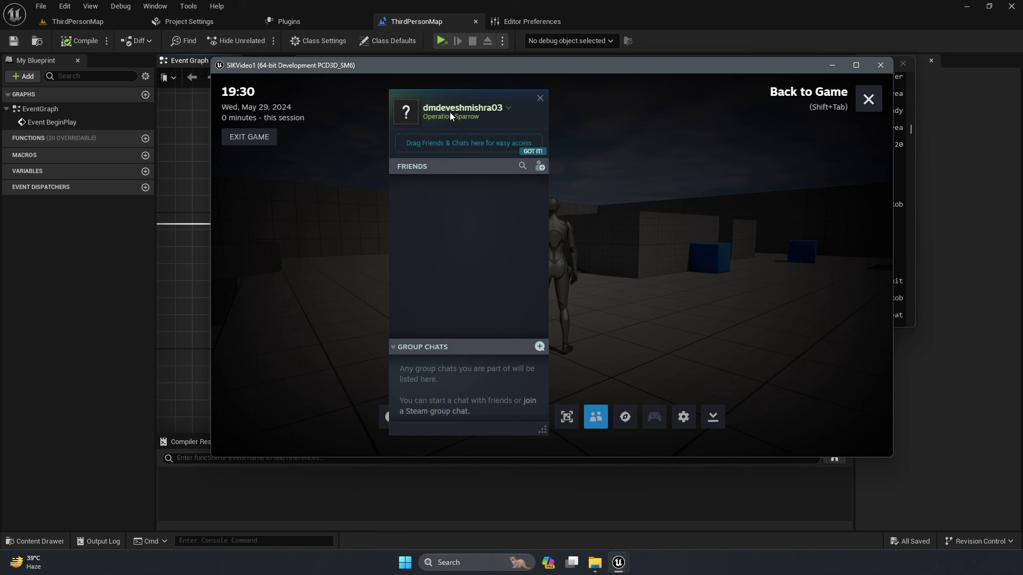
{"action": "left_click", "coordinate": [540, 98]}
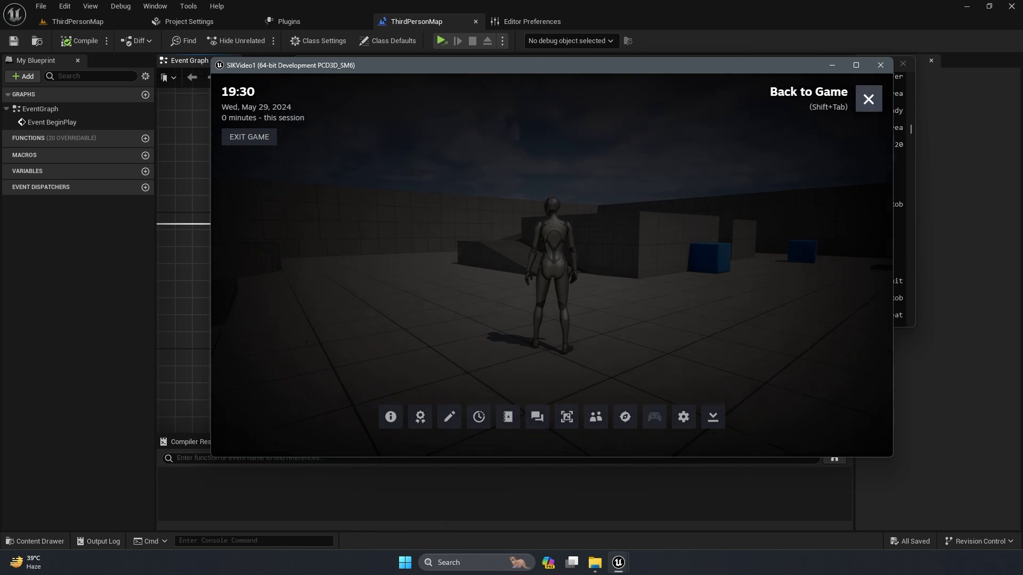
{"action": "key", "text": "shift+Tab"}
Run the character up the ramp, then close the game and its log console.
{"action": "key", "text": "w"}
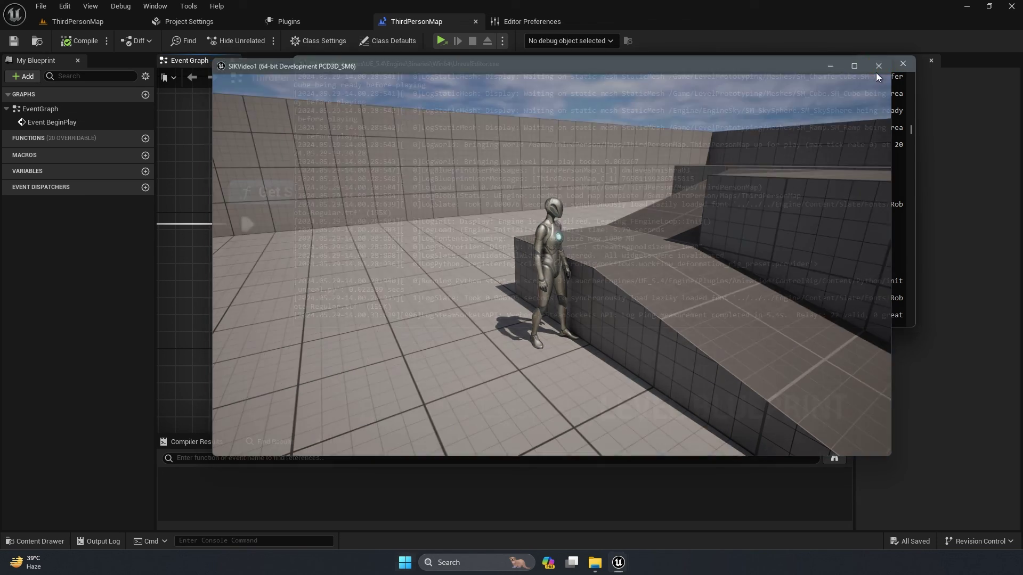
{"action": "left_click", "coordinate": [880, 65]}
{"action": "left_click", "coordinate": [902, 64]}
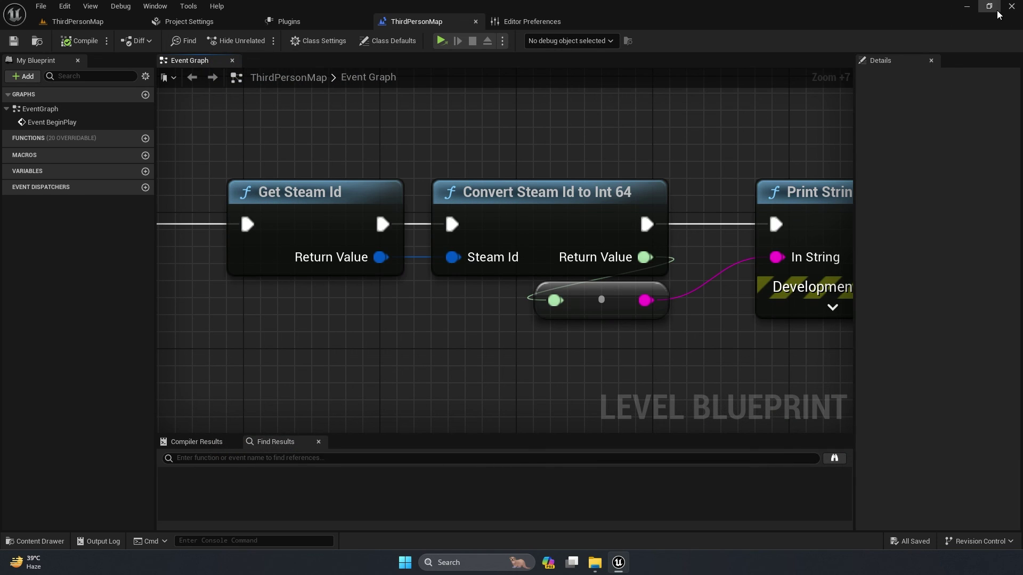